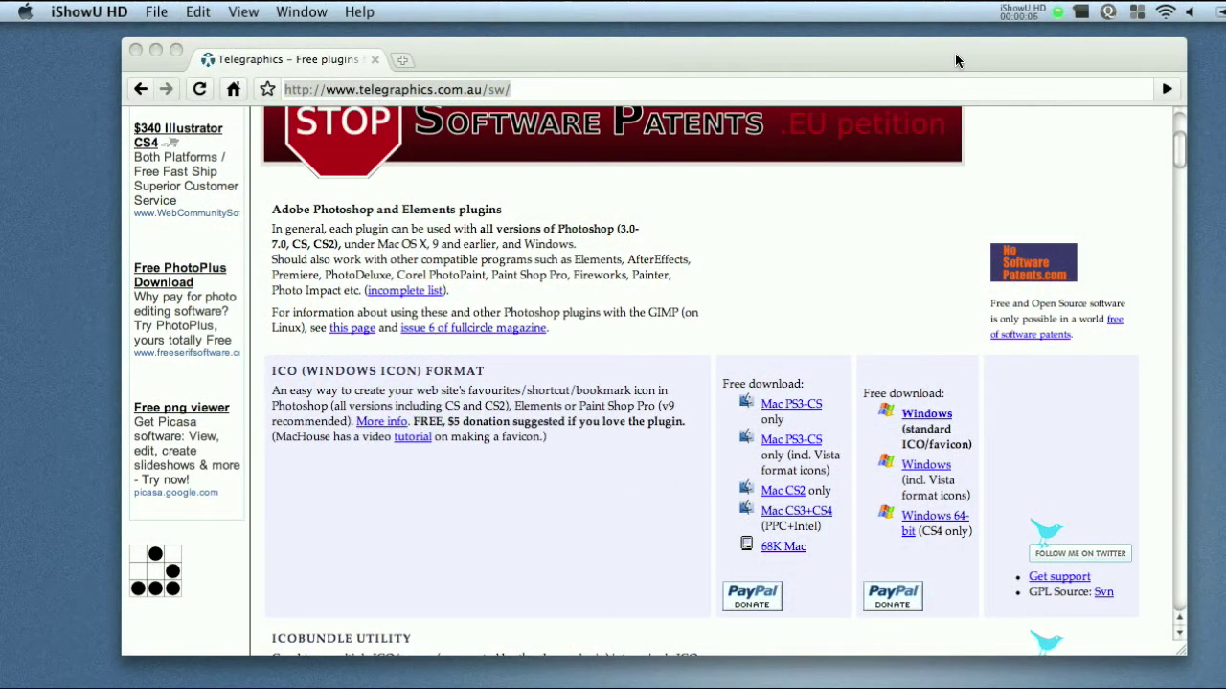
Step: Bring the browser window to the front and scroll through its page
{"action": "left_click", "coordinate": [791, 258]}
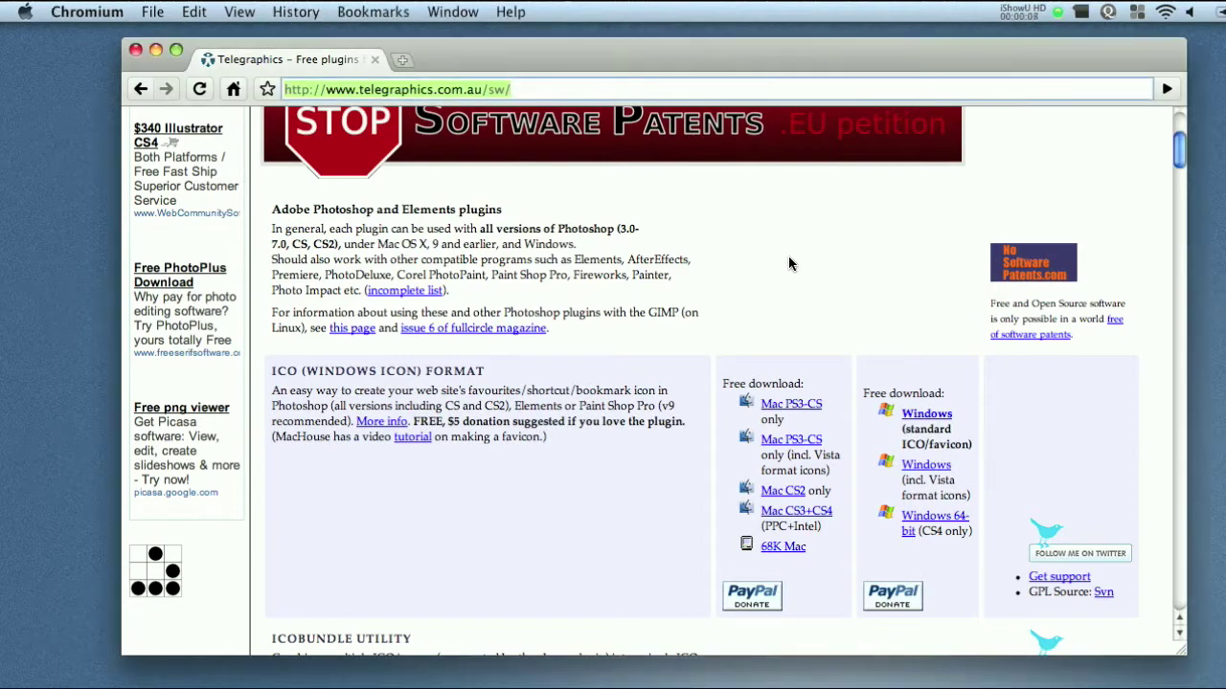
{"action": "scroll", "coordinate": [788, 257], "scroll_direction": "up", "scroll_amount": 5}
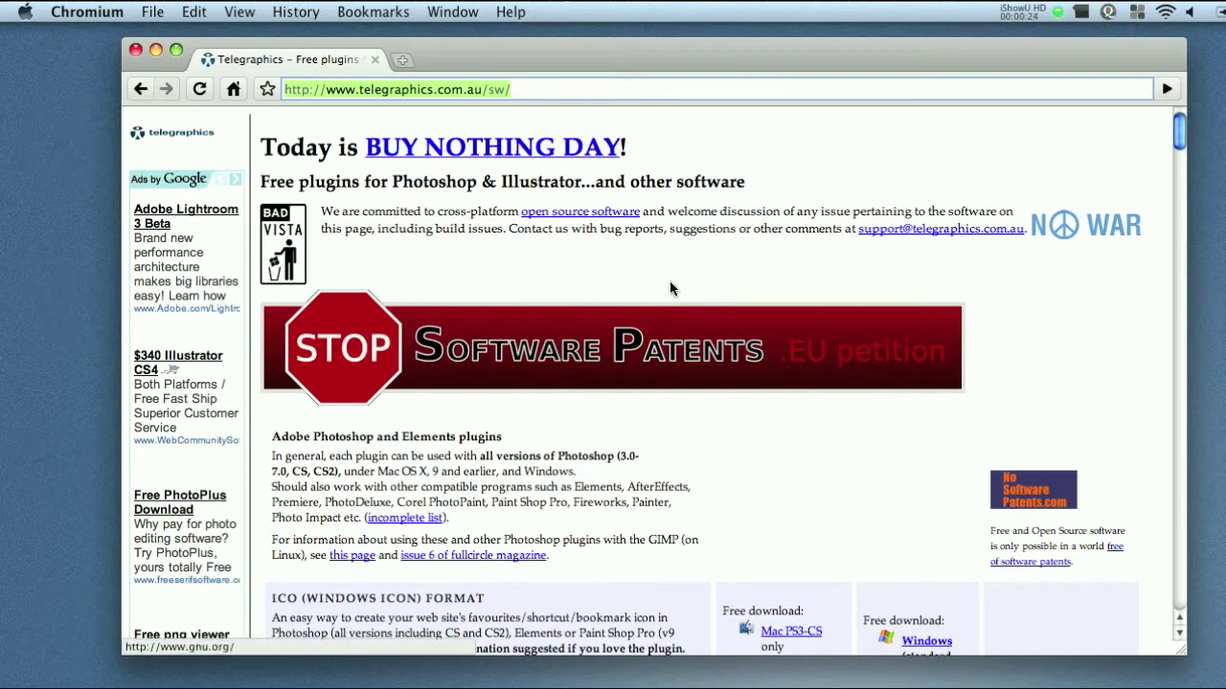
{"action": "scroll", "coordinate": [669, 281], "scroll_direction": "down", "scroll_amount": 5}
{"action": "scroll", "coordinate": [646, 272], "scroll_direction": "up", "scroll_amount": 2}
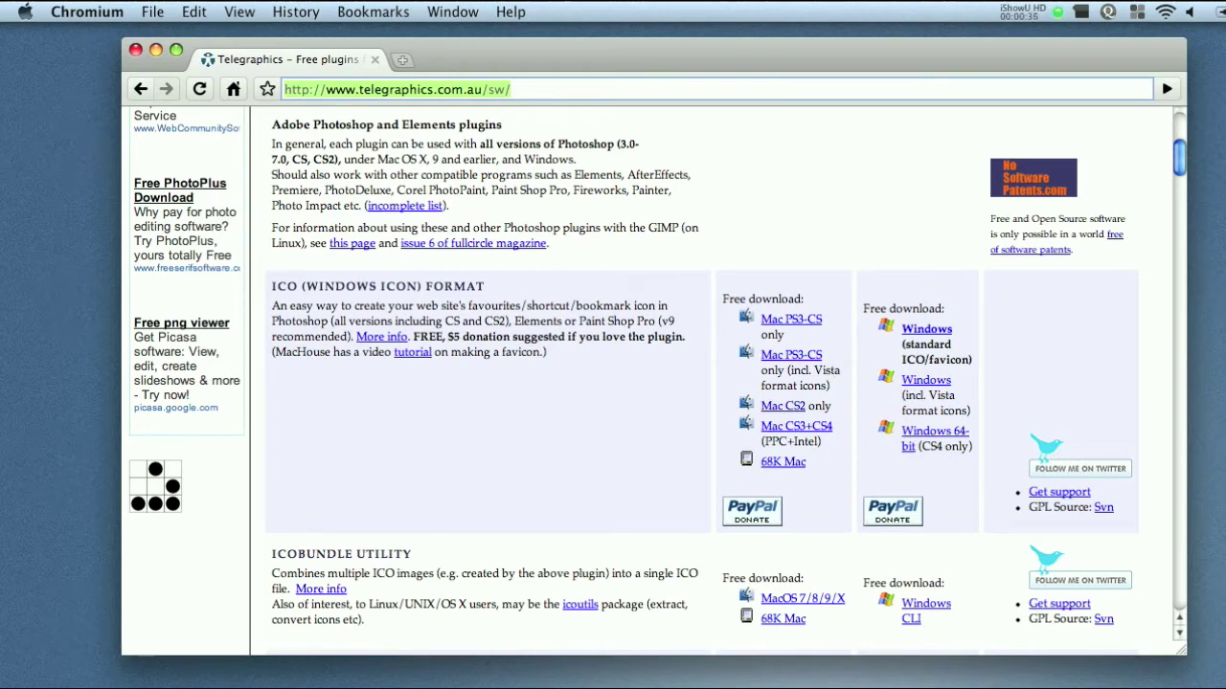
Step: In the Photoshop CS4 folder, go to Plug-ins > File Formats and select ICOFormat.plugin
{"action": "key", "text": "super+Tab"}
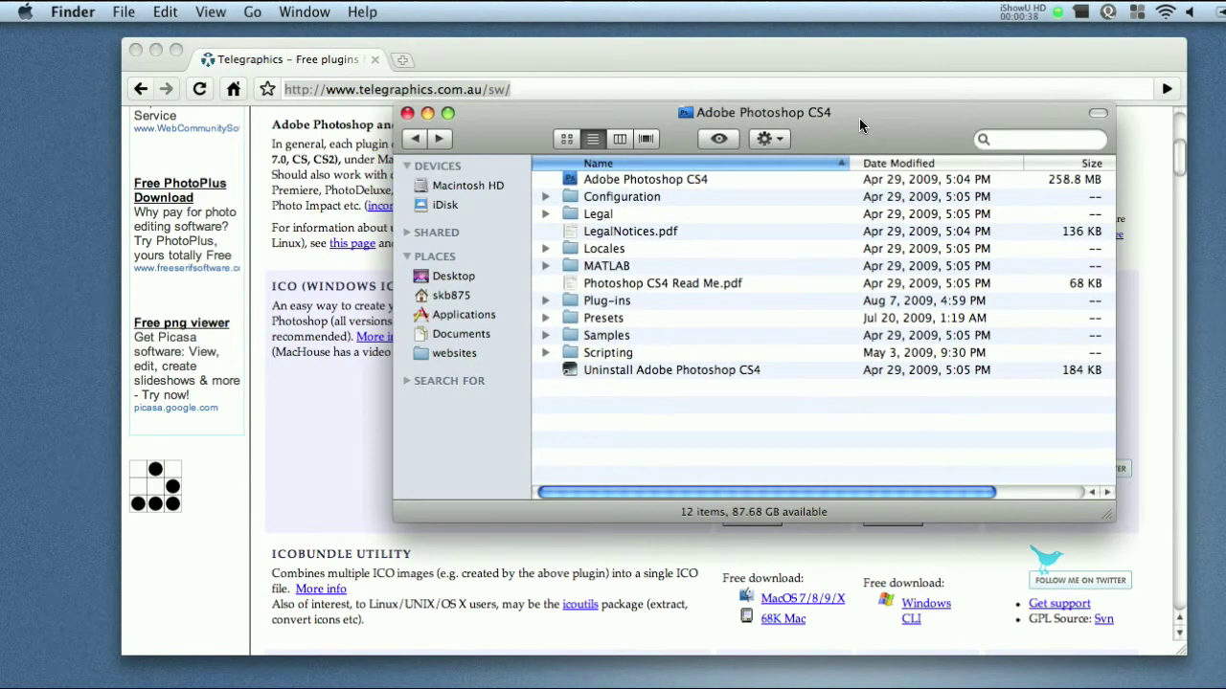
{"action": "left_click_drag", "start_coordinate": [858, 118], "coordinate": [832, 135]}
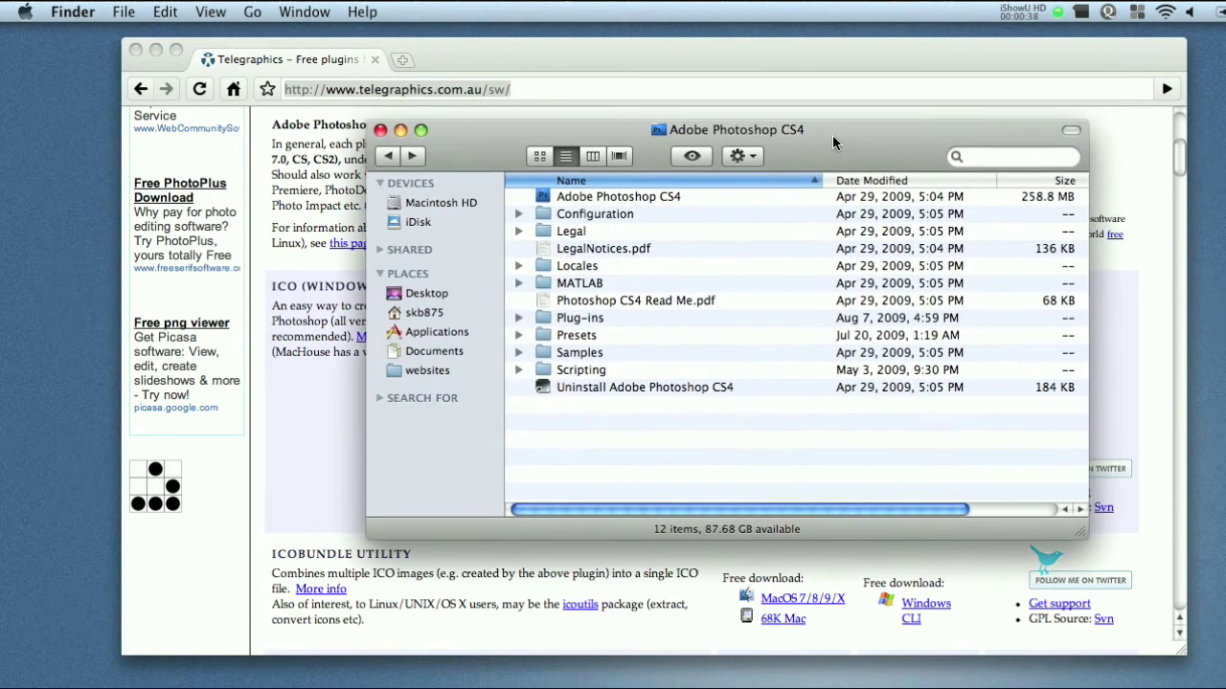
{"action": "double_click", "coordinate": [575, 326]}
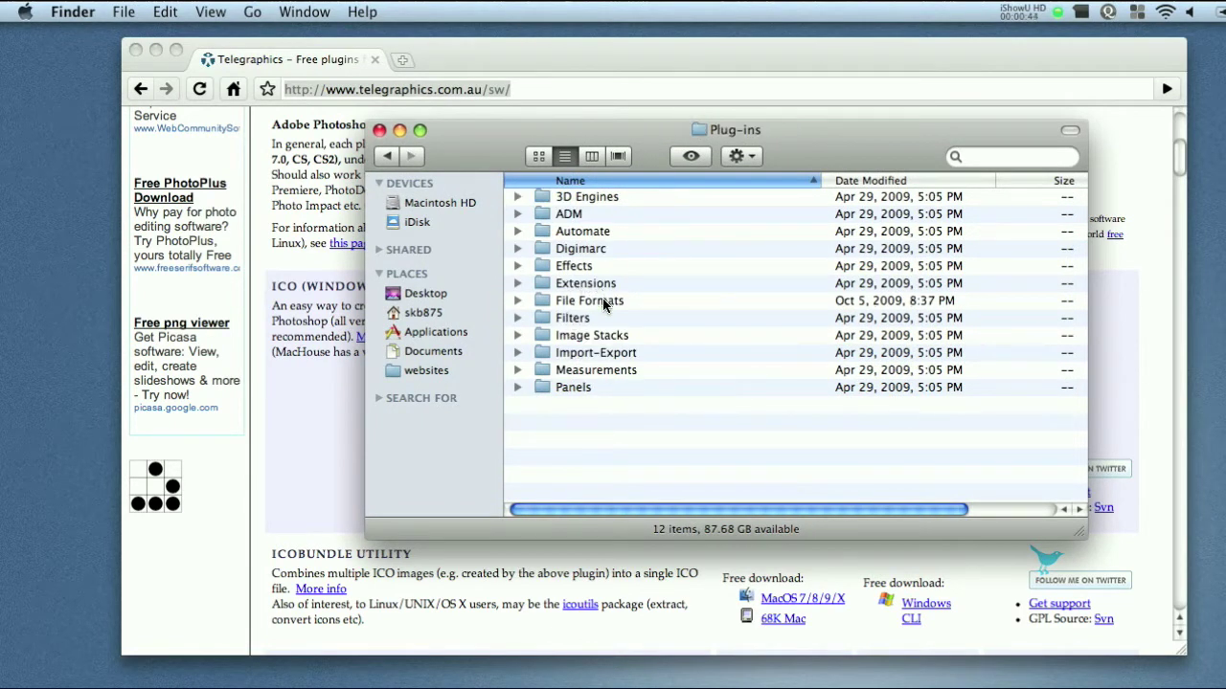
{"action": "left_click", "coordinate": [603, 305]}
{"action": "double_click", "coordinate": [602, 303]}
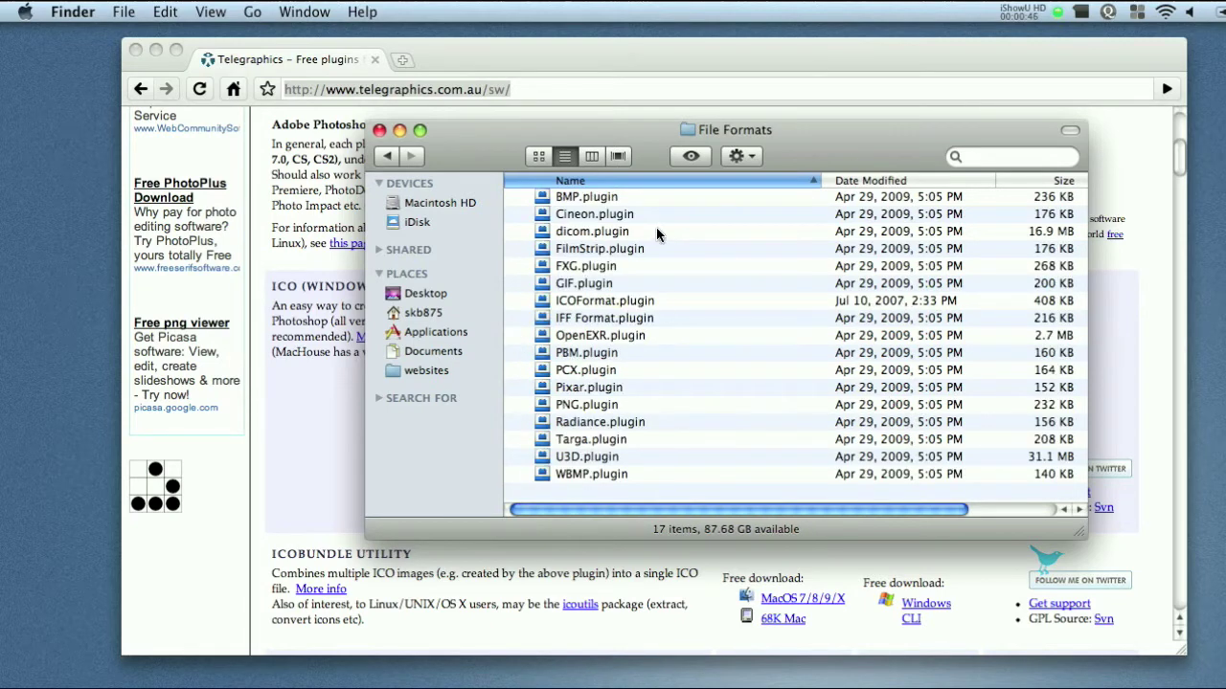
{"action": "left_click", "coordinate": [602, 304]}
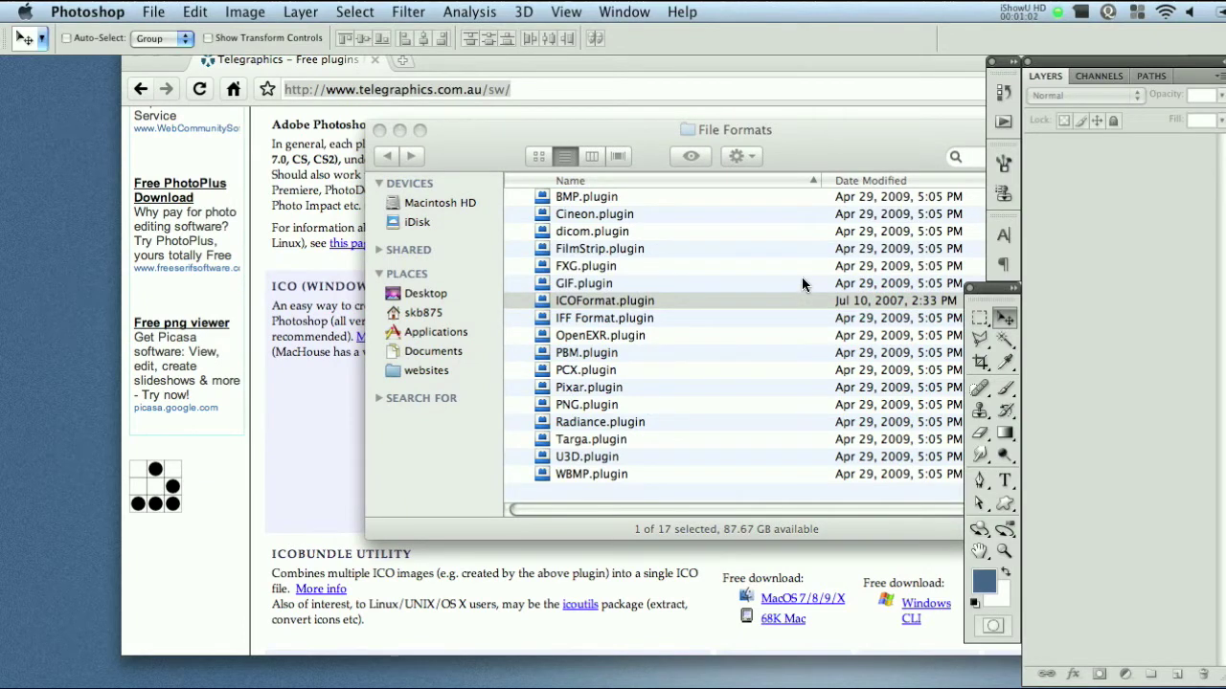
Step: Create a new 32 × 32 pixel RGB document with a white background
{"action": "key", "text": "super+n"}
{"action": "left_click", "coordinate": [564, 306]}
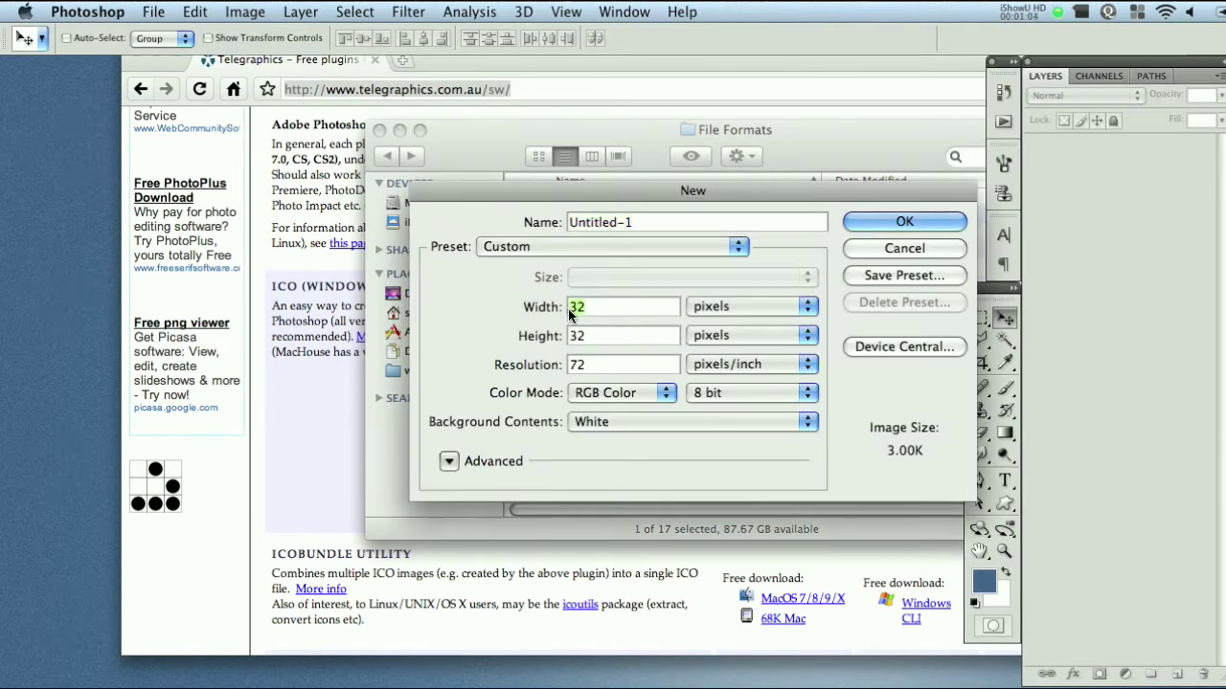
{"action": "key", "text": "Tab"}
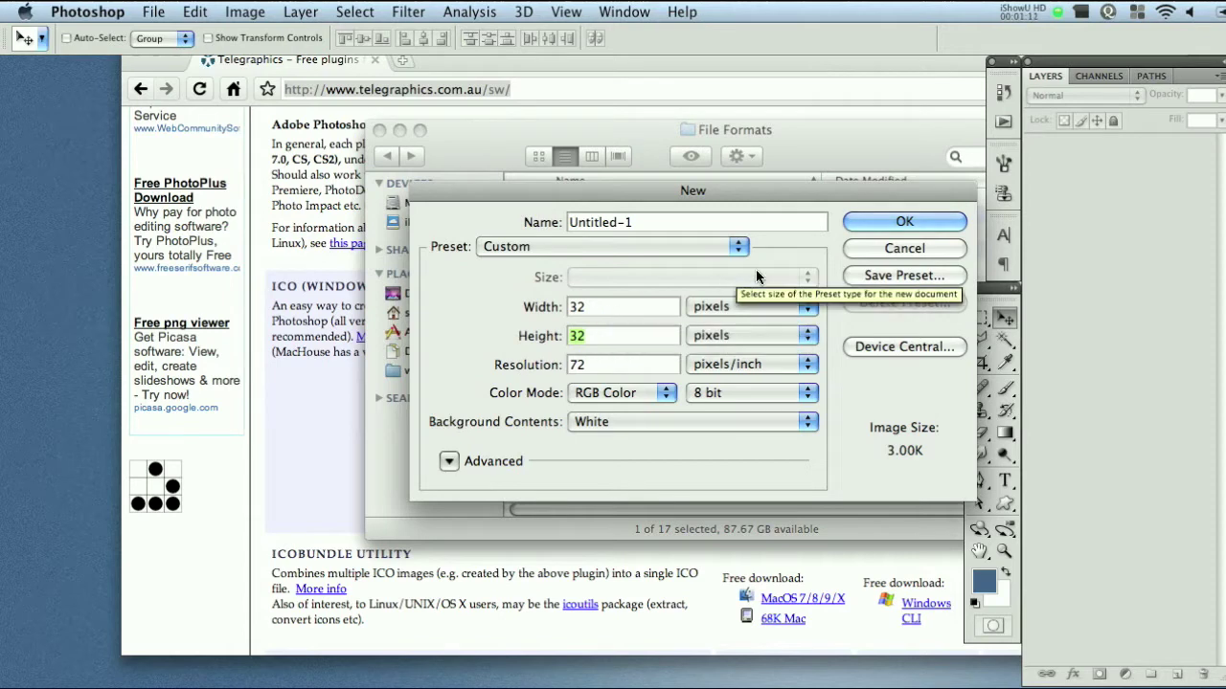
{"action": "left_click", "coordinate": [904, 221]}
{"action": "left_click_drag", "start_coordinate": [84, 63], "coordinate": [690, 191]}
Step: Fill the canvas with the blue foreground colour and make white the foreground colour
{"action": "left_click_drag", "start_coordinate": [697, 275], "coordinate": [984, 568]}
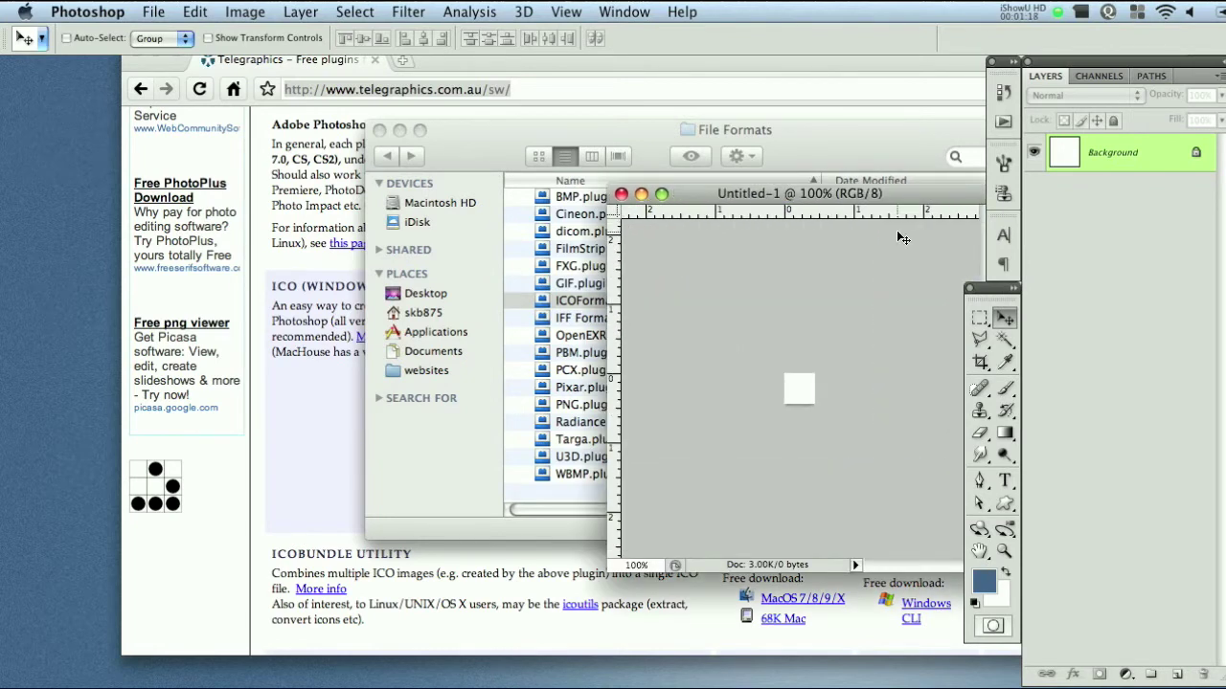
{"action": "left_click_drag", "start_coordinate": [912, 194], "coordinate": [723, 146]}
{"action": "key", "text": "alt+BackSpace"}
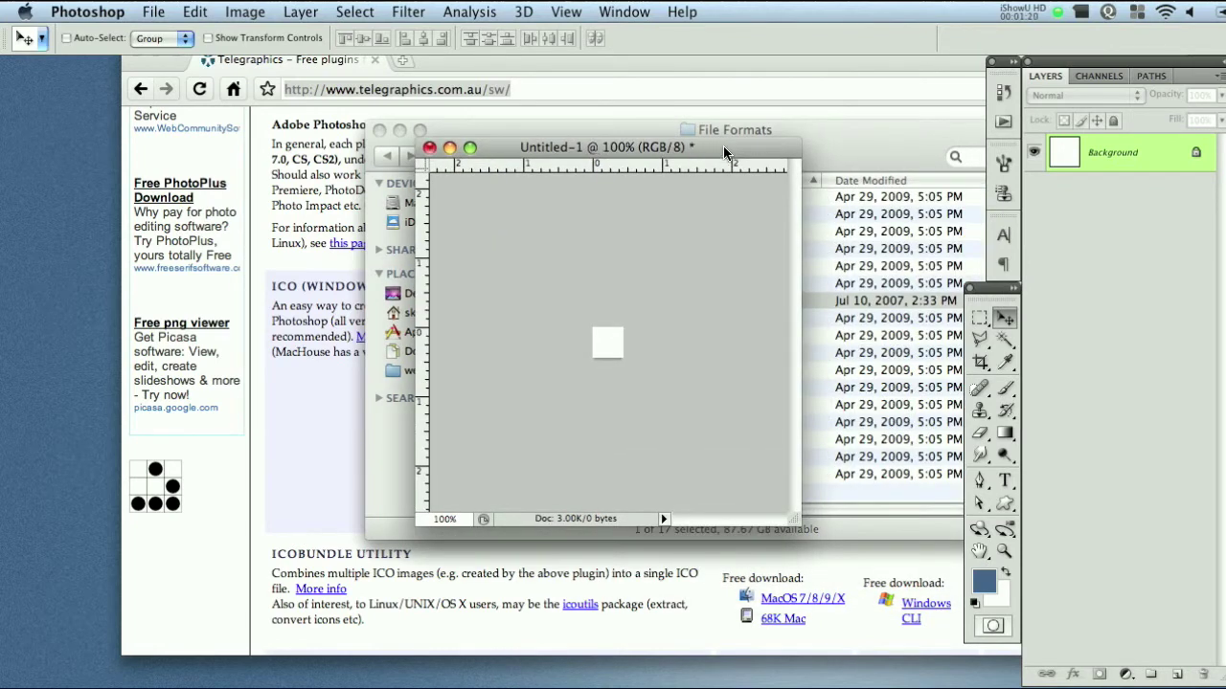
{"action": "key", "text": "x"}
Step: Add a white letter S on its own text layer over the blue square
{"action": "left_click", "coordinate": [1002, 481]}
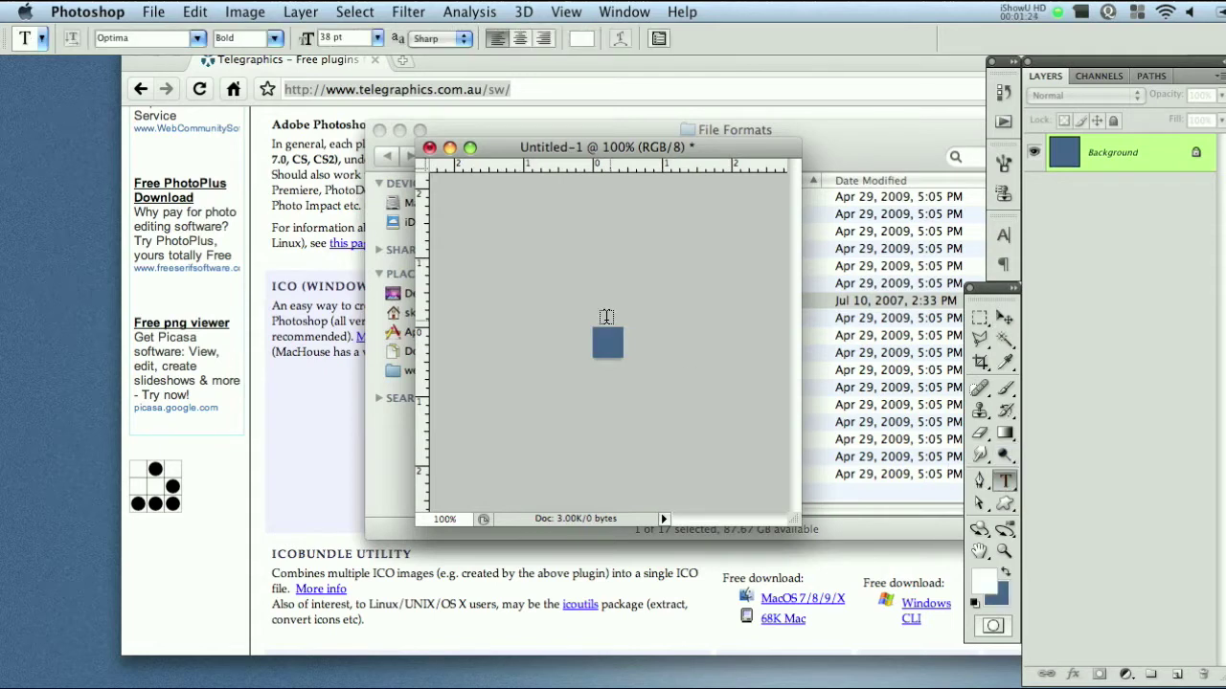
{"action": "left_click", "coordinate": [595, 333]}
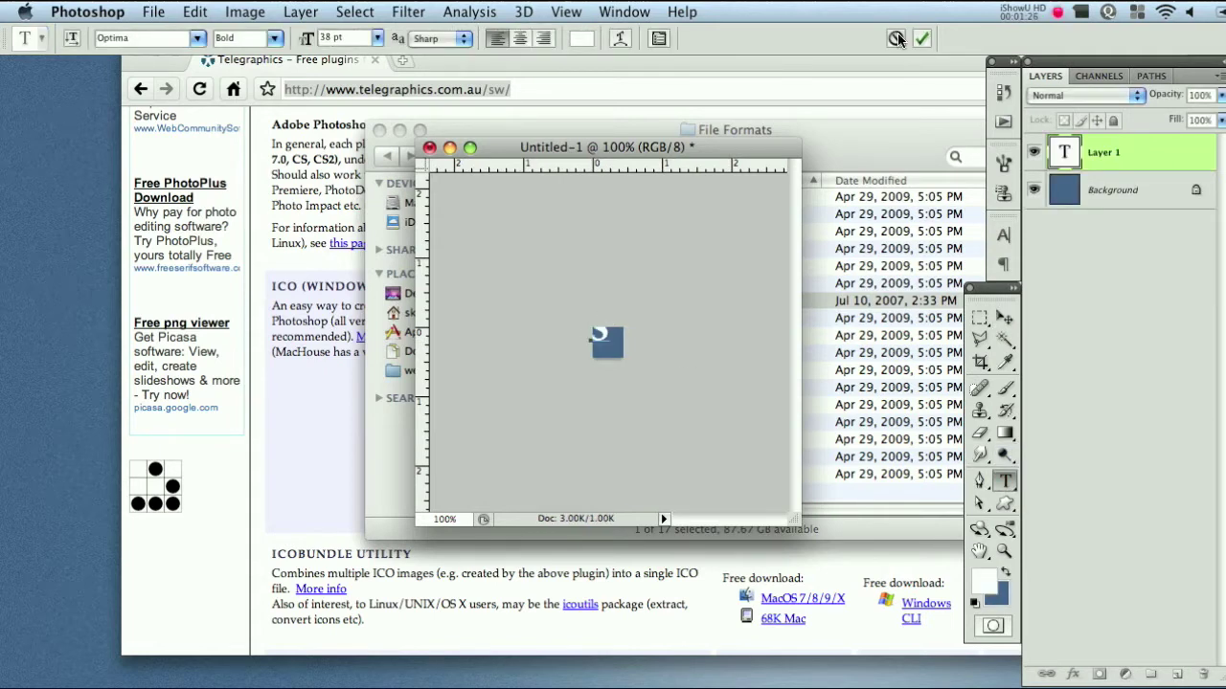
{"action": "left_click", "coordinate": [921, 38]}
{"action": "left_click", "coordinate": [1003, 340]}
{"action": "left_click", "coordinate": [1003, 317]}
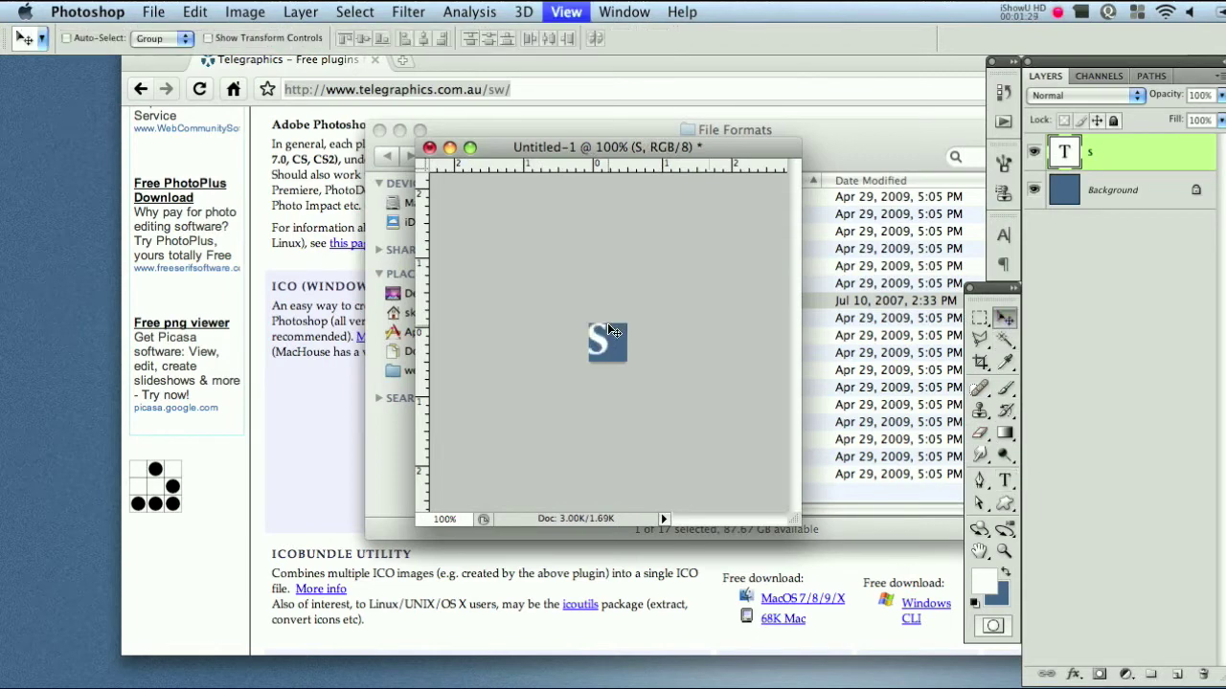
Step: Scale the S to 131% and move it slightly down on the square
{"action": "key", "text": "super+equal"}
{"action": "key", "text": "super+equal"}
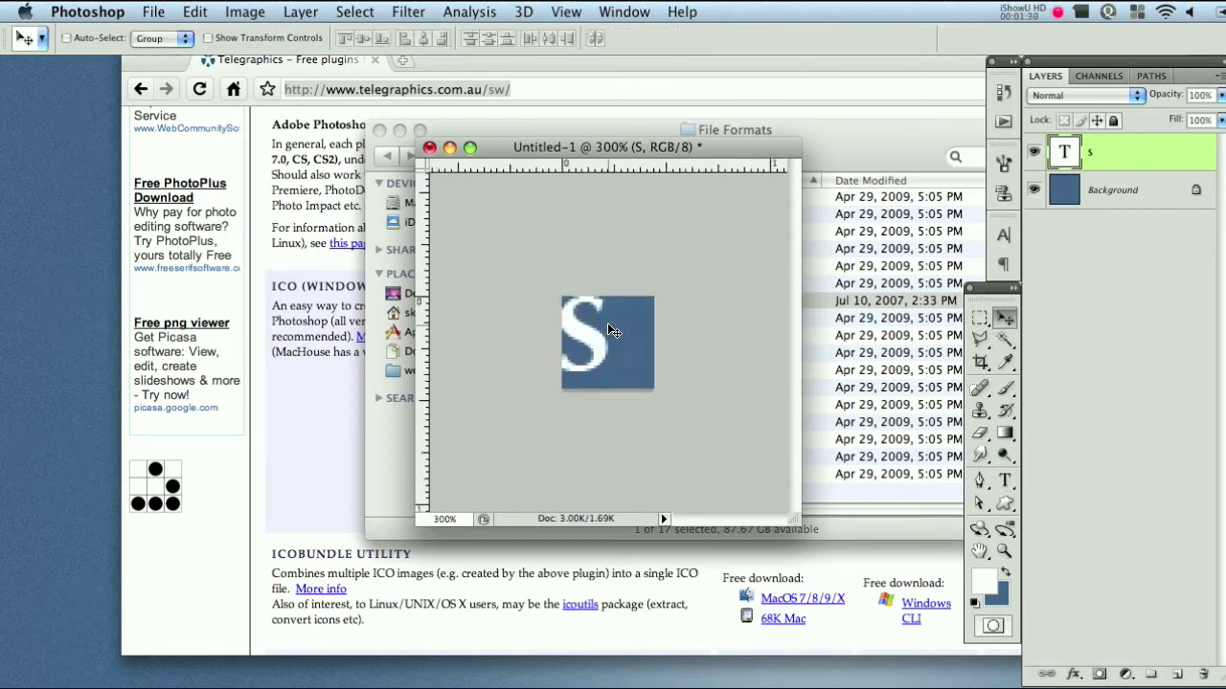
{"action": "key", "text": "super+t"}
{"action": "left_click_drag", "start_coordinate": [555, 279], "coordinate": [538, 252]}
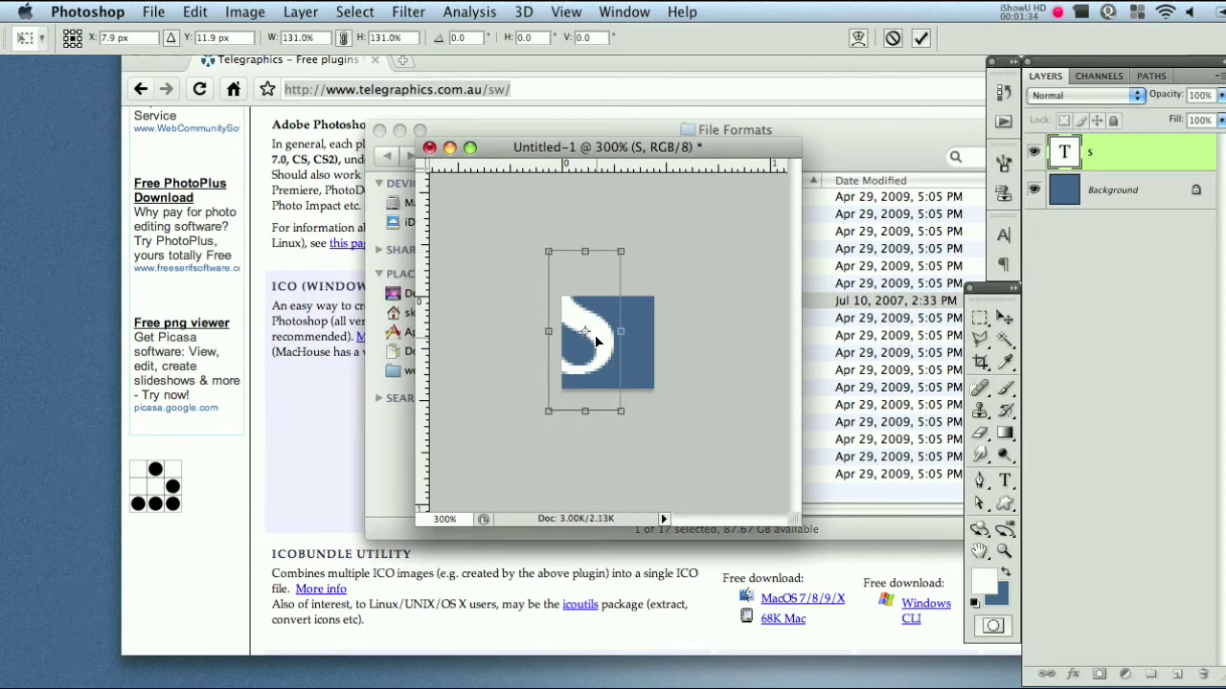
{"action": "left_click_drag", "start_coordinate": [597, 341], "coordinate": [600, 359]}
{"action": "key", "text": "Return"}
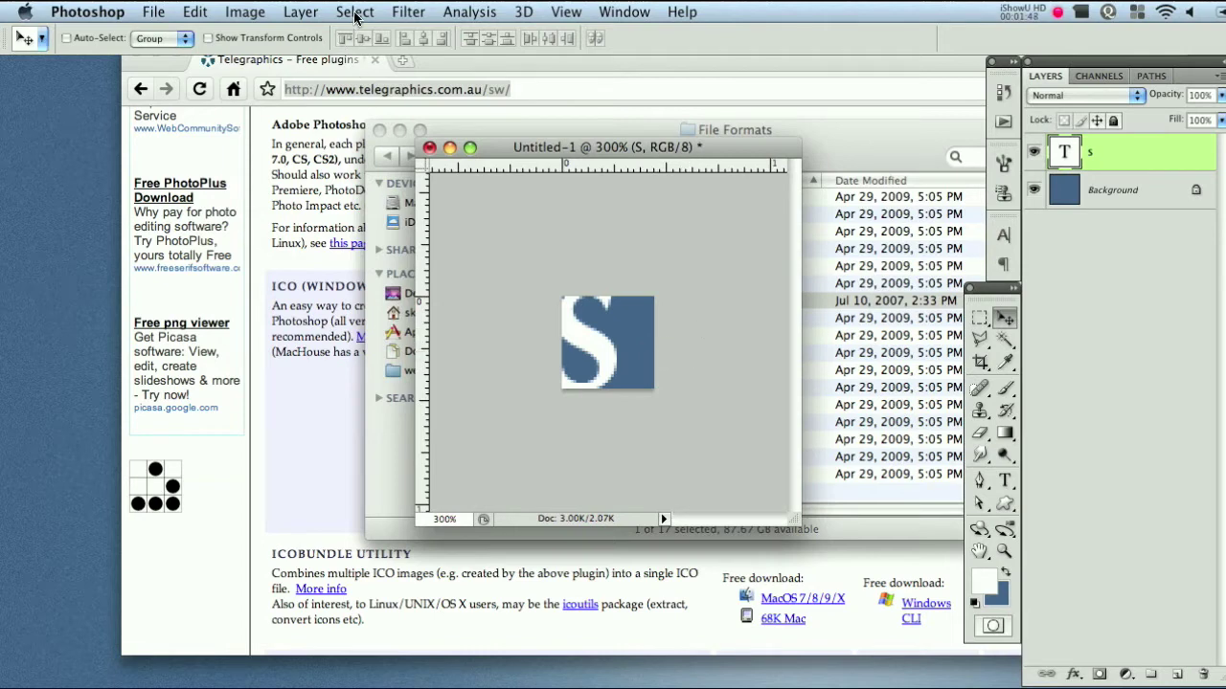
{"action": "left_click", "coordinate": [242, 14]}
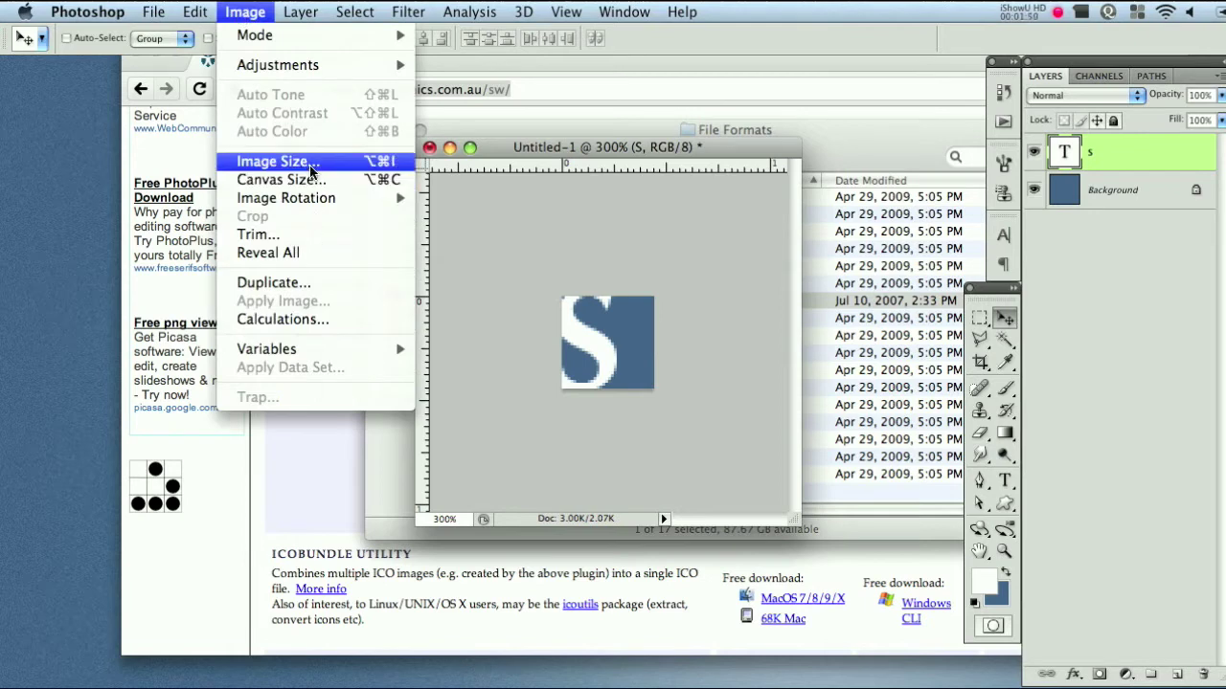
Step: Resize the image to 16 × 16 pixels
{"action": "left_click", "coordinate": [277, 161]}
{"action": "type", "text": "16"}
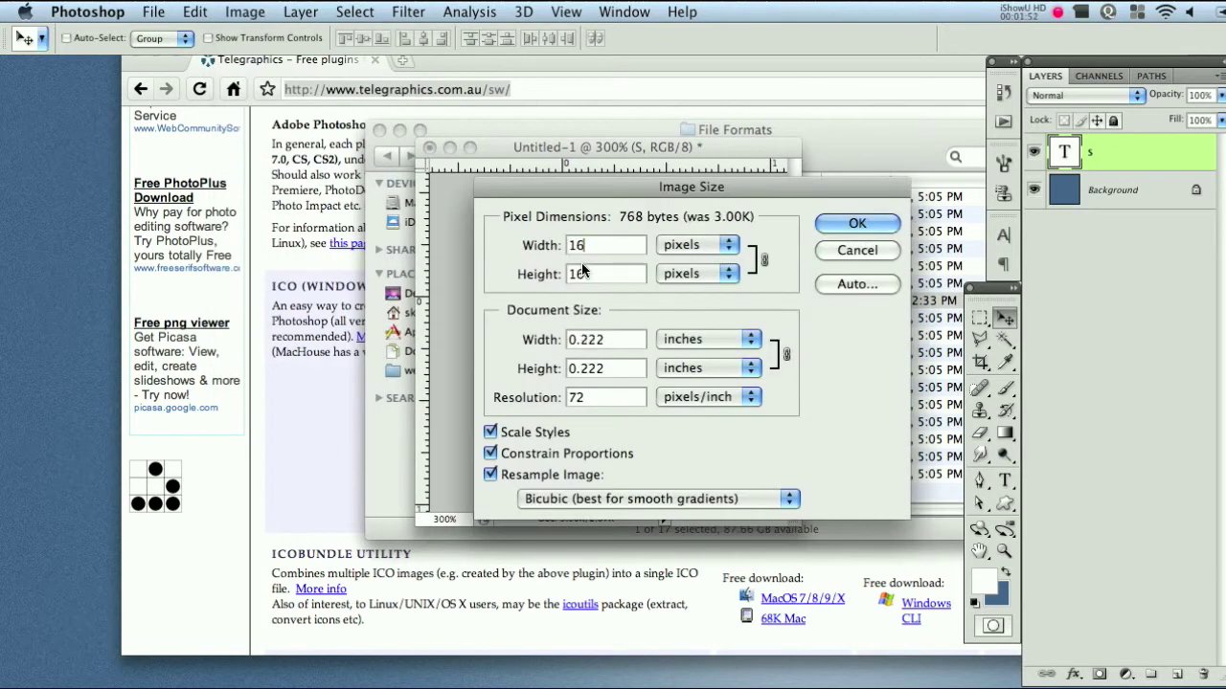
{"action": "key", "text": "Return"}
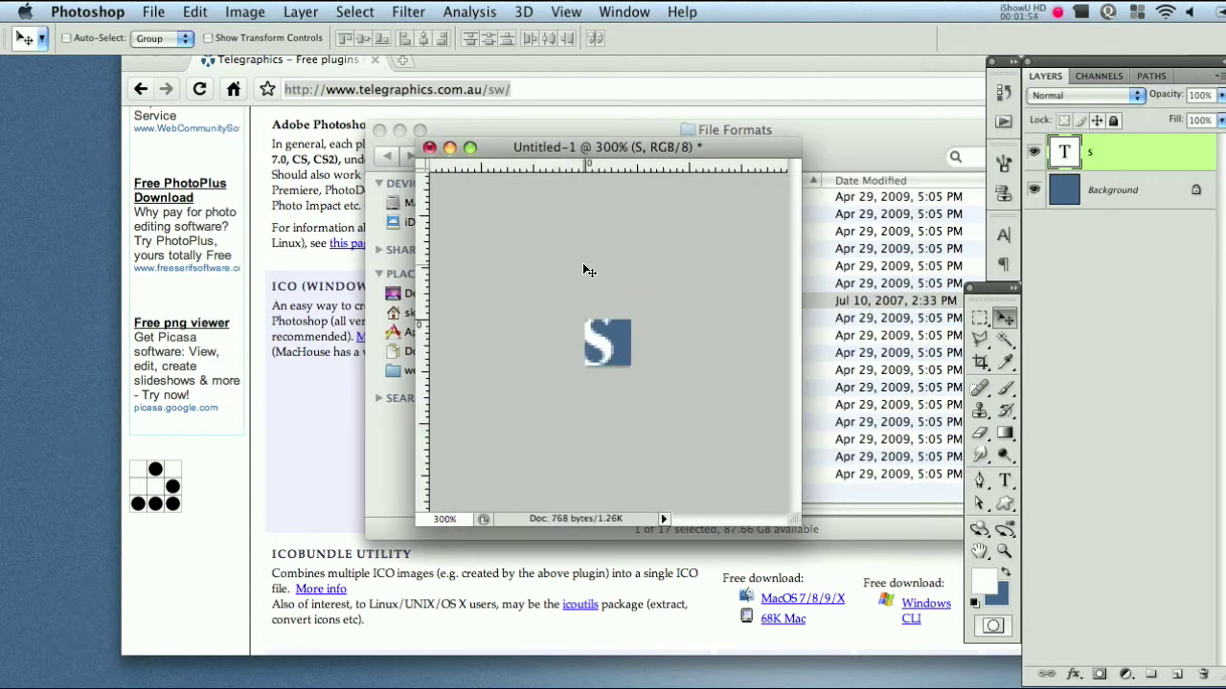
Step: Save the image as favicon.ico in ICO (Windows Icon) format using Standard ICO
{"action": "key", "text": "super+s"}
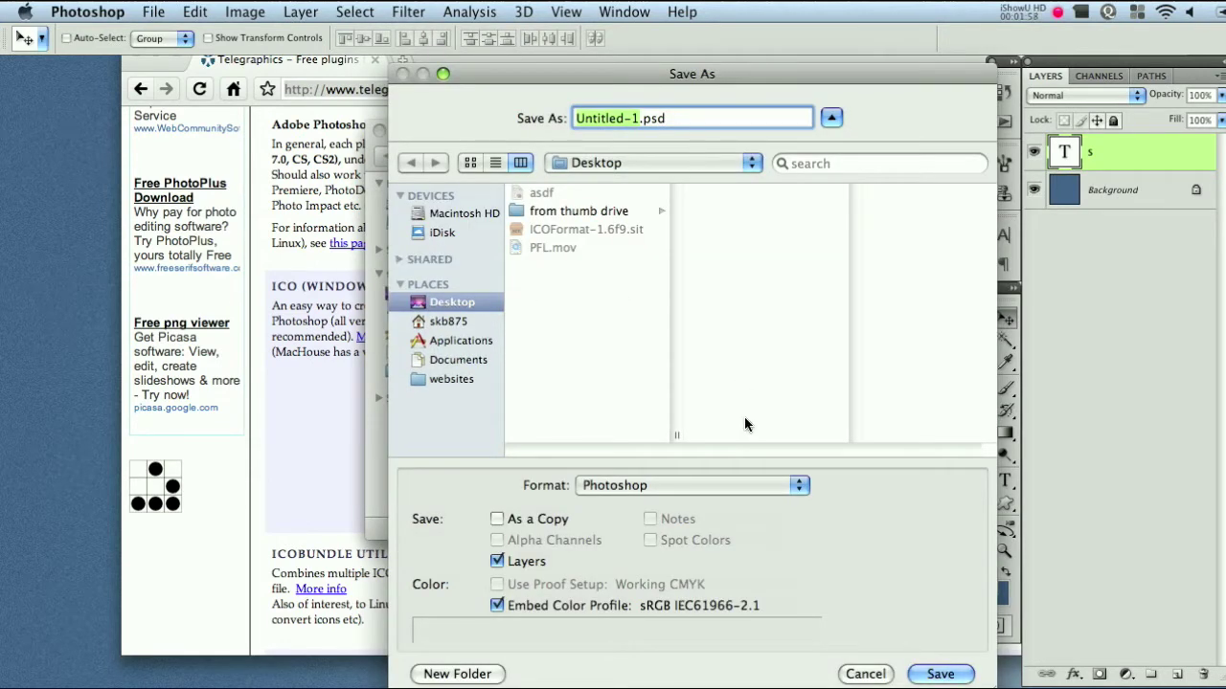
{"action": "left_click", "coordinate": [708, 485]}
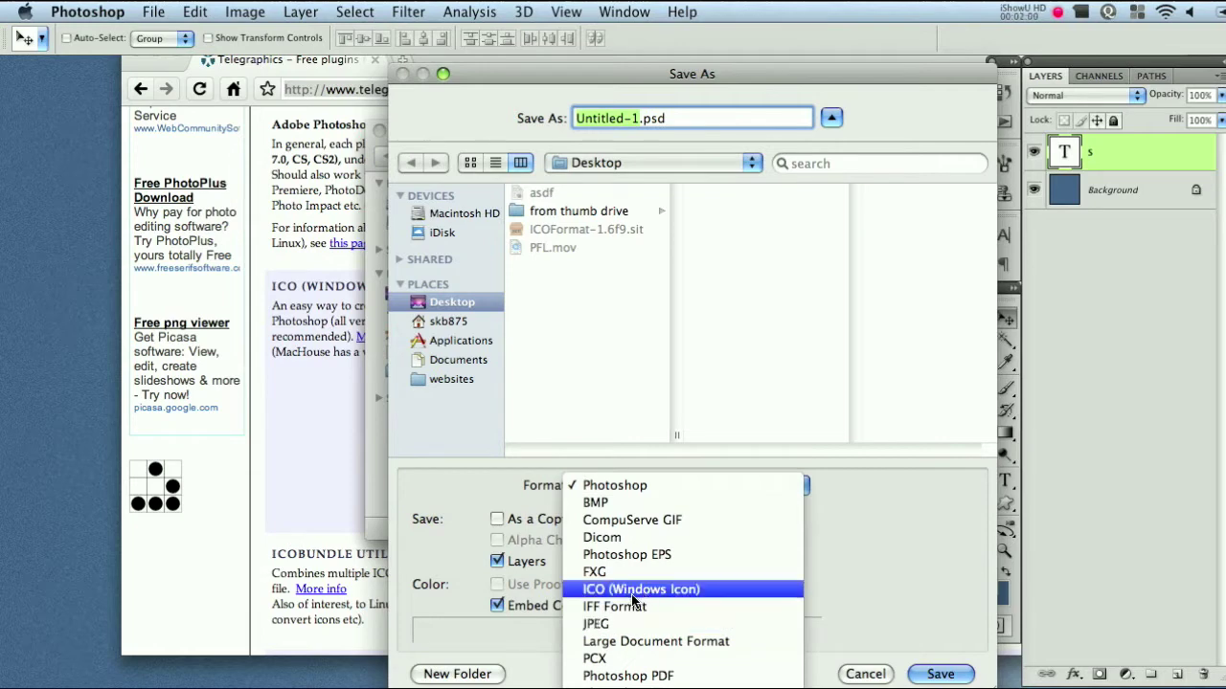
{"action": "left_click", "coordinate": [676, 590]}
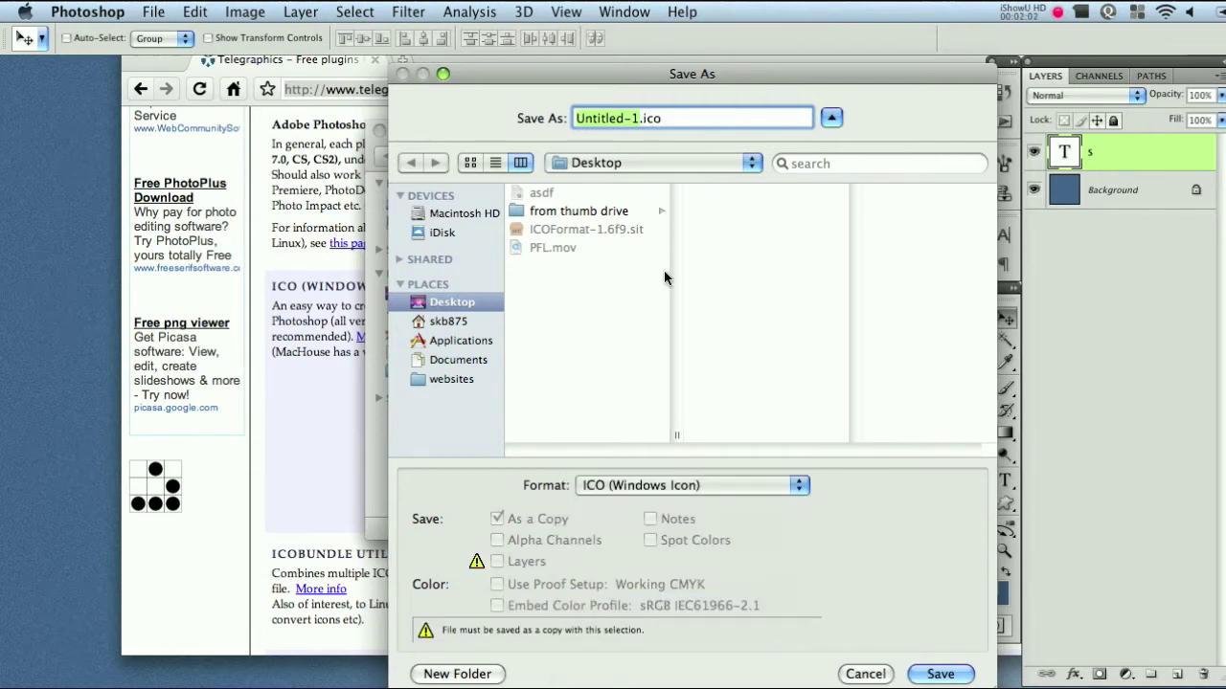
{"action": "type", "text": "favicon"}
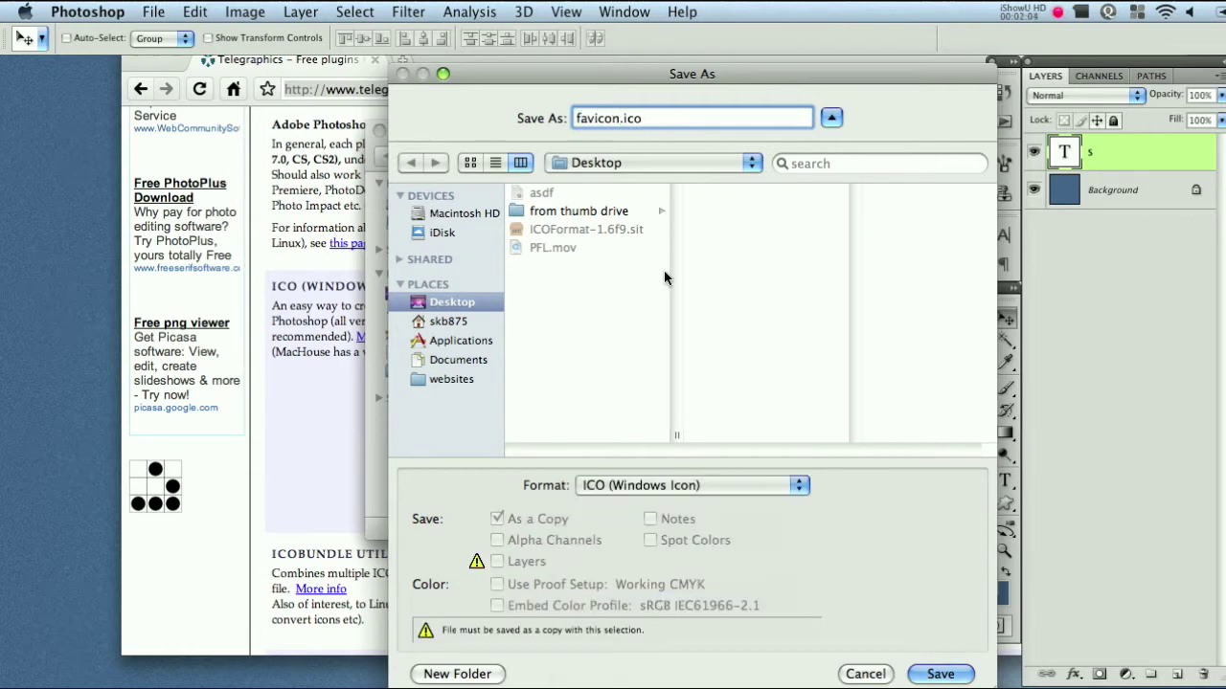
{"action": "key", "text": "Return"}
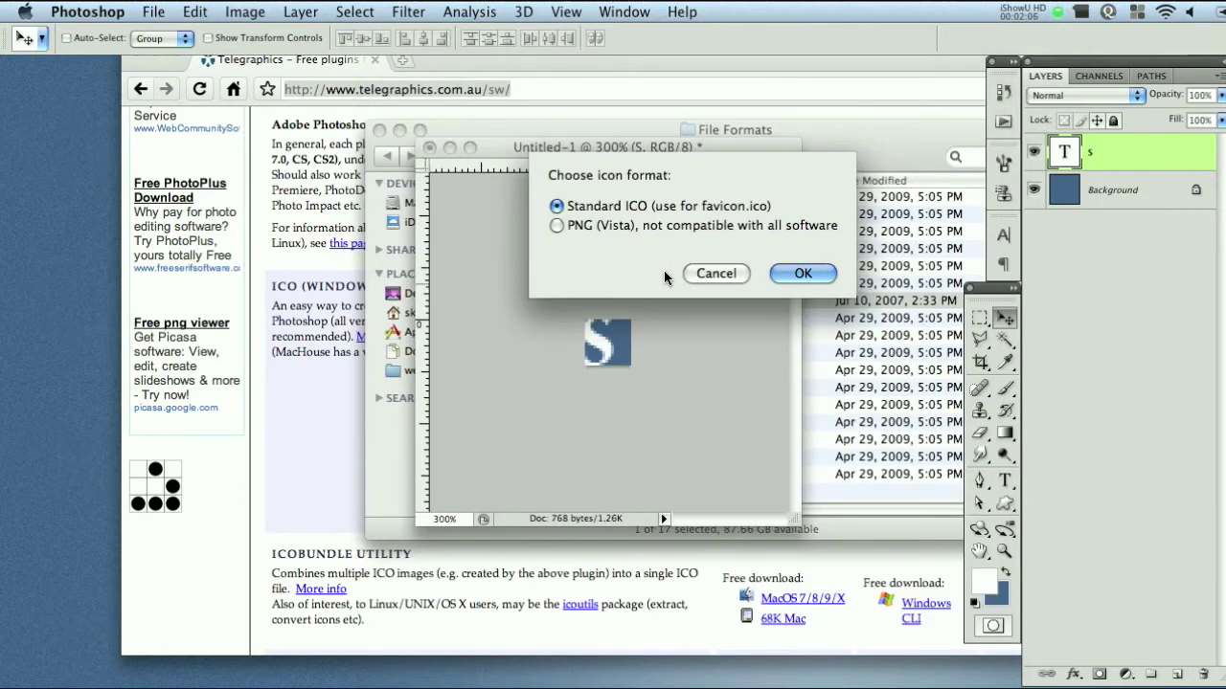
{"action": "left_click", "coordinate": [800, 274]}
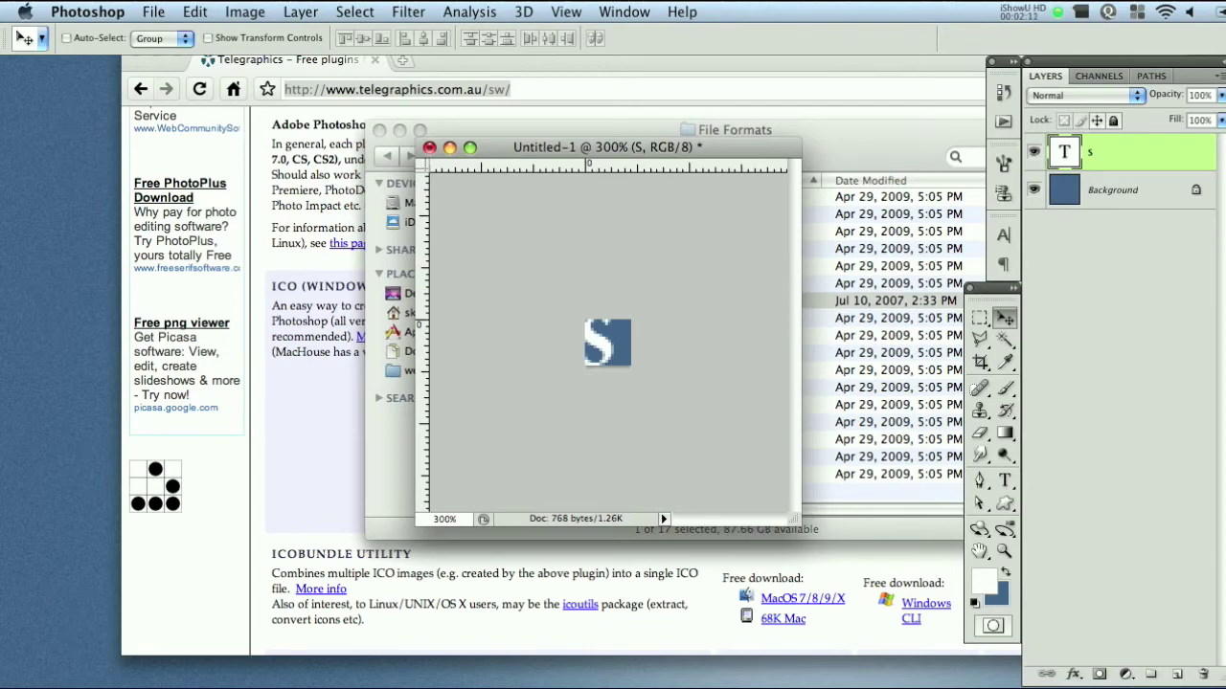
{"action": "key", "text": "super+Tab"}
Step: Upload favicon.ico from the Desktop into Coda's remote fav folder beside index.html
{"action": "left_click_drag", "start_coordinate": [769, 96], "coordinate": [820, 105]}
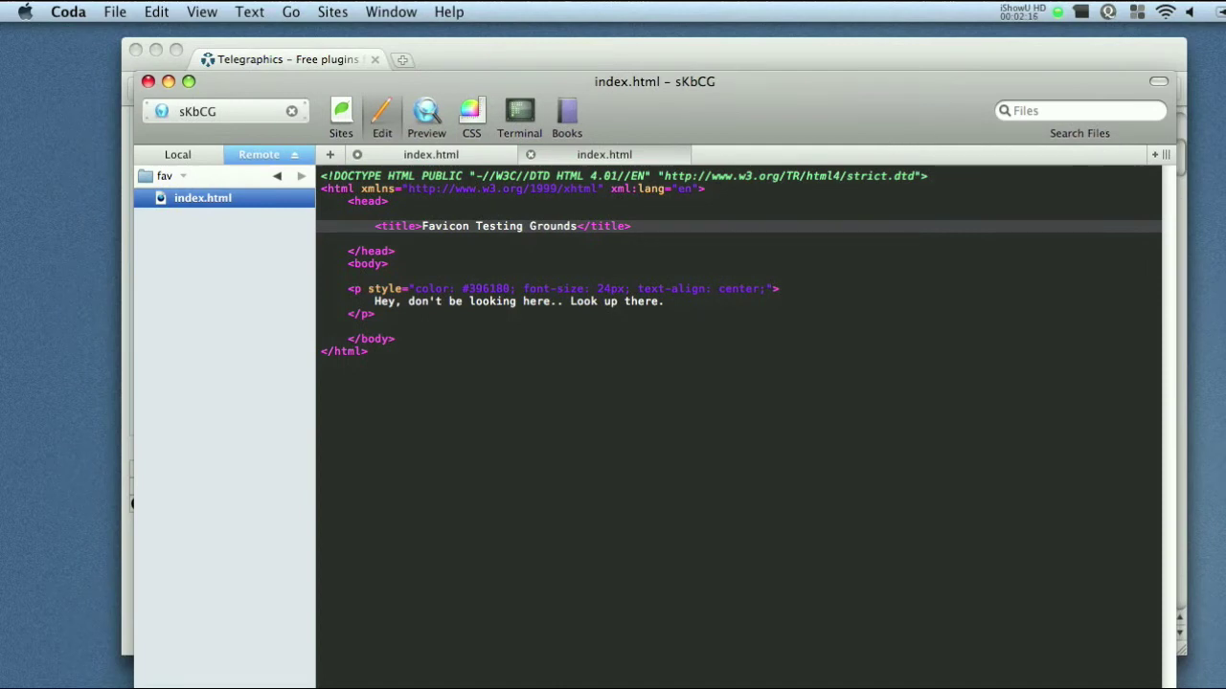
{"action": "left_click_drag", "start_coordinate": [1088, 214], "coordinate": [217, 259]}
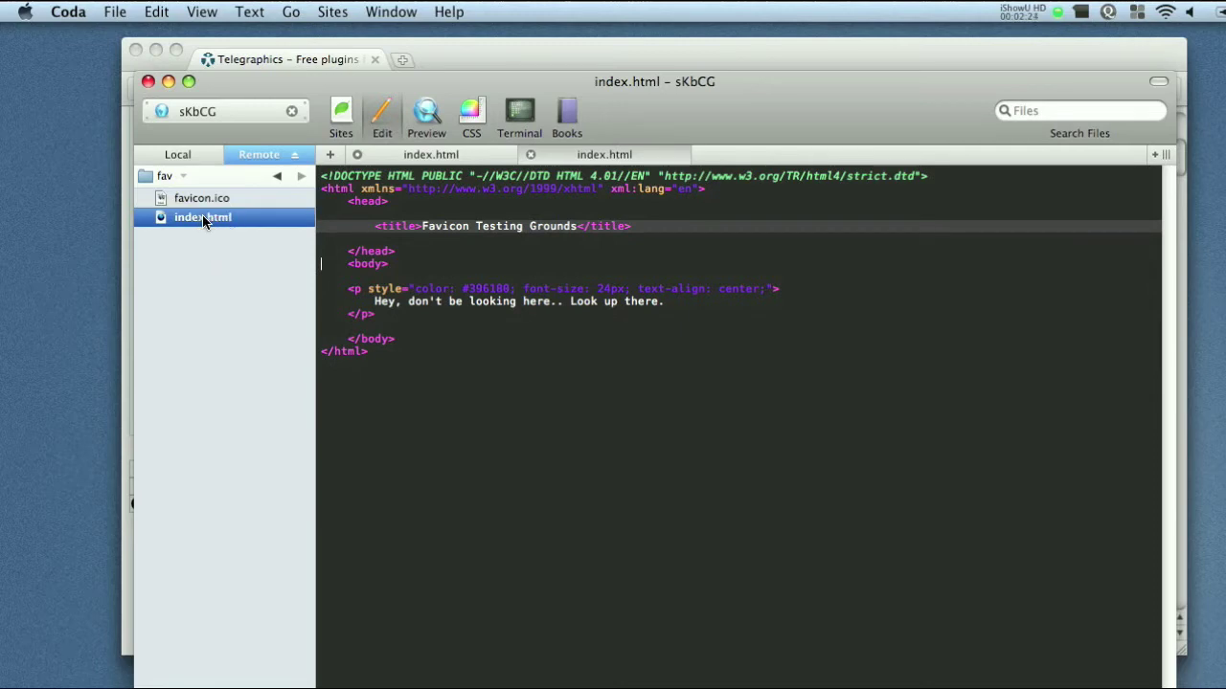
{"action": "key", "text": "super+Tab"}
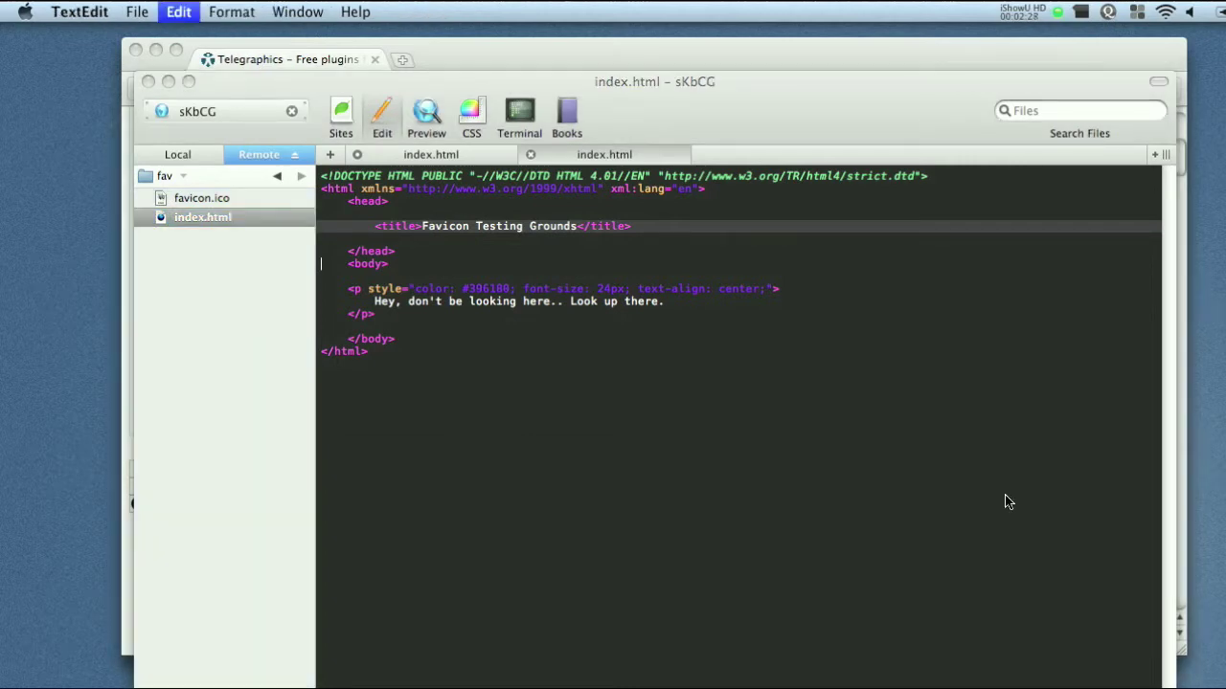
{"action": "key", "text": "super+Tab"}
Step: Paste the shortcut icon link tag for /favicon.ico on a new line below index.html's title
{"action": "left_click", "coordinate": [648, 229]}
{"action": "key", "text": "Return"}
{"action": "key", "text": "Return"}
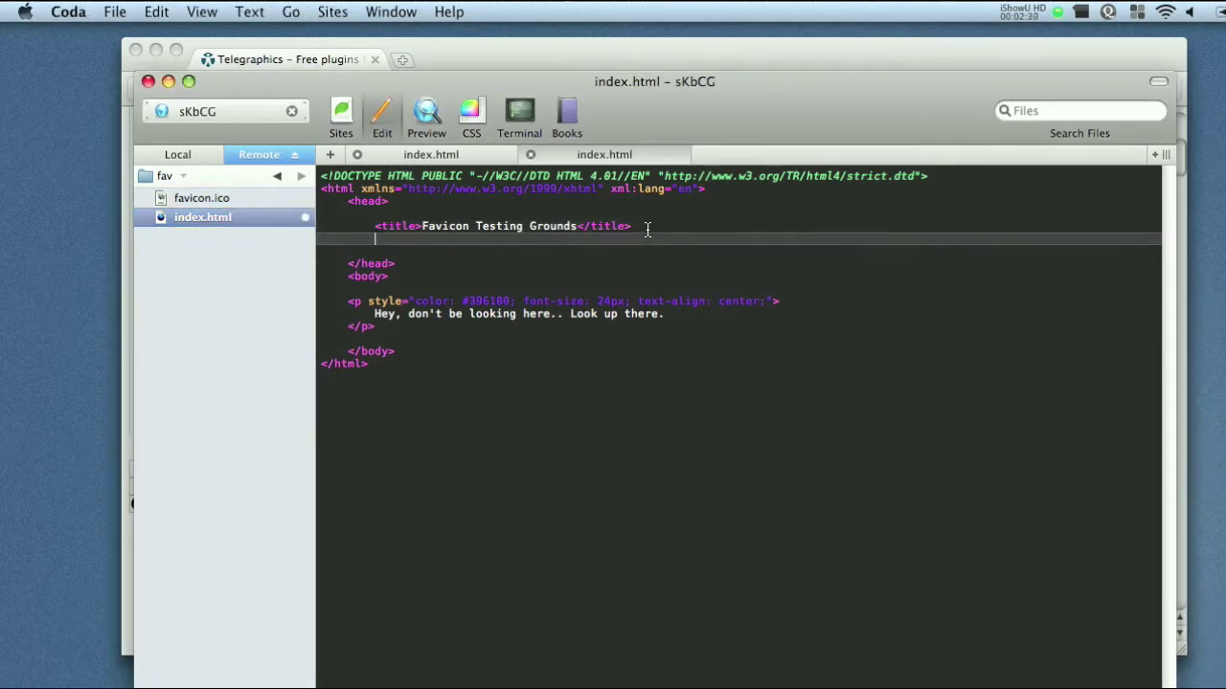
{"action": "type", "text": "<link rel=\"shortcut icon\" type=\"image/x-icon\" href=\"/favicon.ico\" />"}
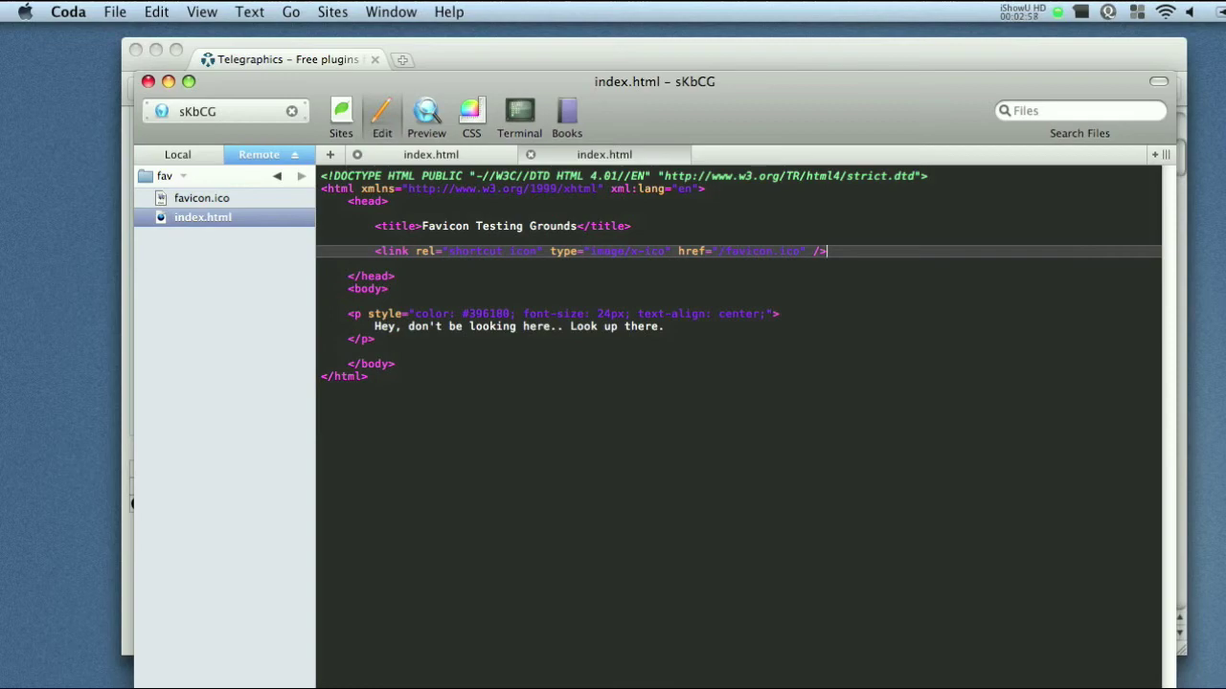
{"action": "key", "text": "super+Tab"}
{"action": "key", "text": "super+Tab"}
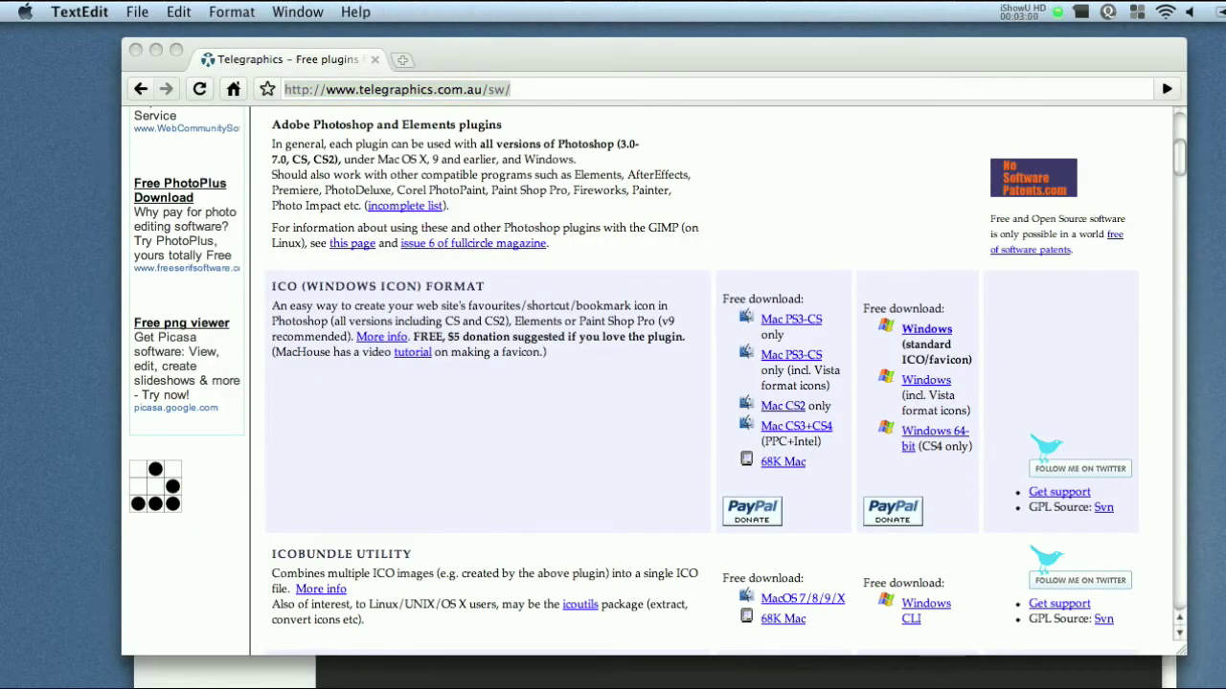
Step: Load skbcg.com/fav/ in Chromium and reload until the blue favicon appears in the tab
{"action": "left_click", "coordinate": [515, 95]}
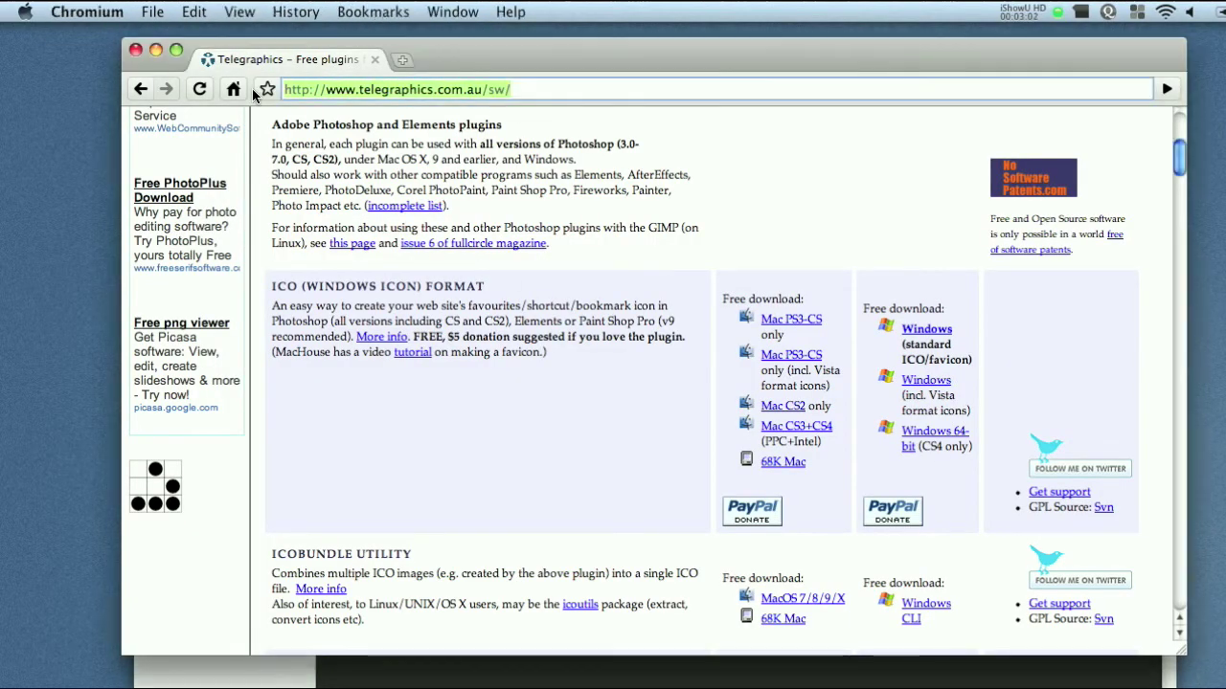
{"action": "type", "text": "http://skbcg.com/fav"}
{"action": "key", "text": "Return"}
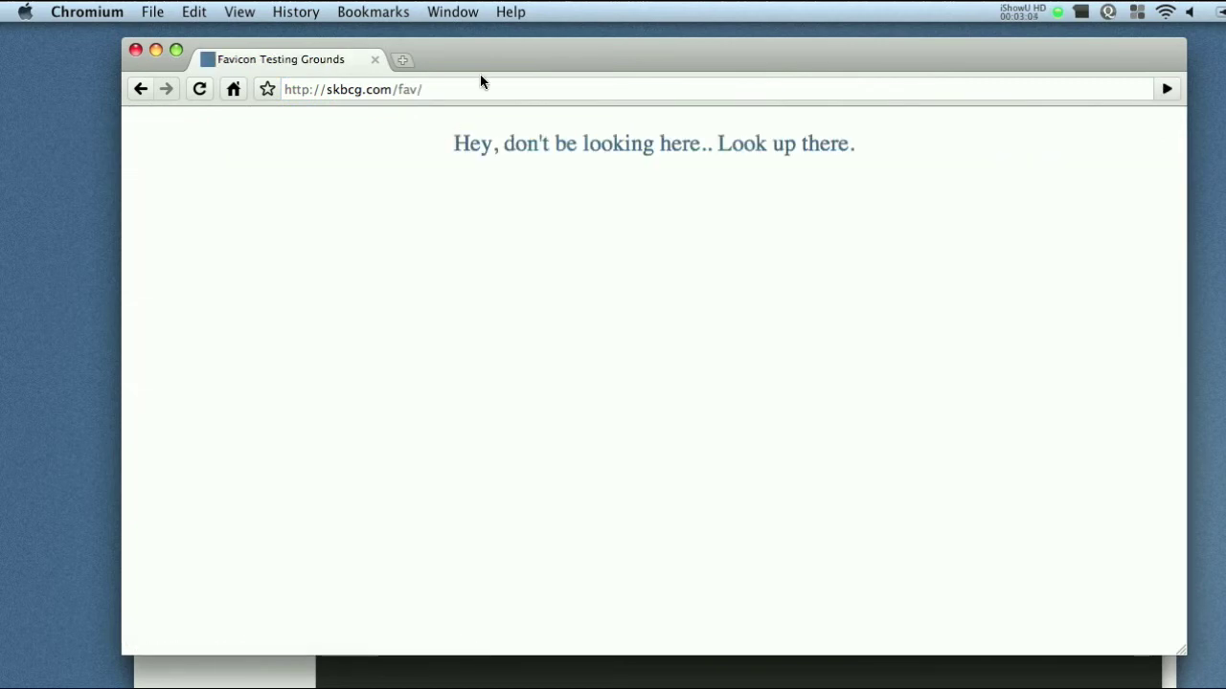
{"action": "left_click", "coordinate": [271, 152]}
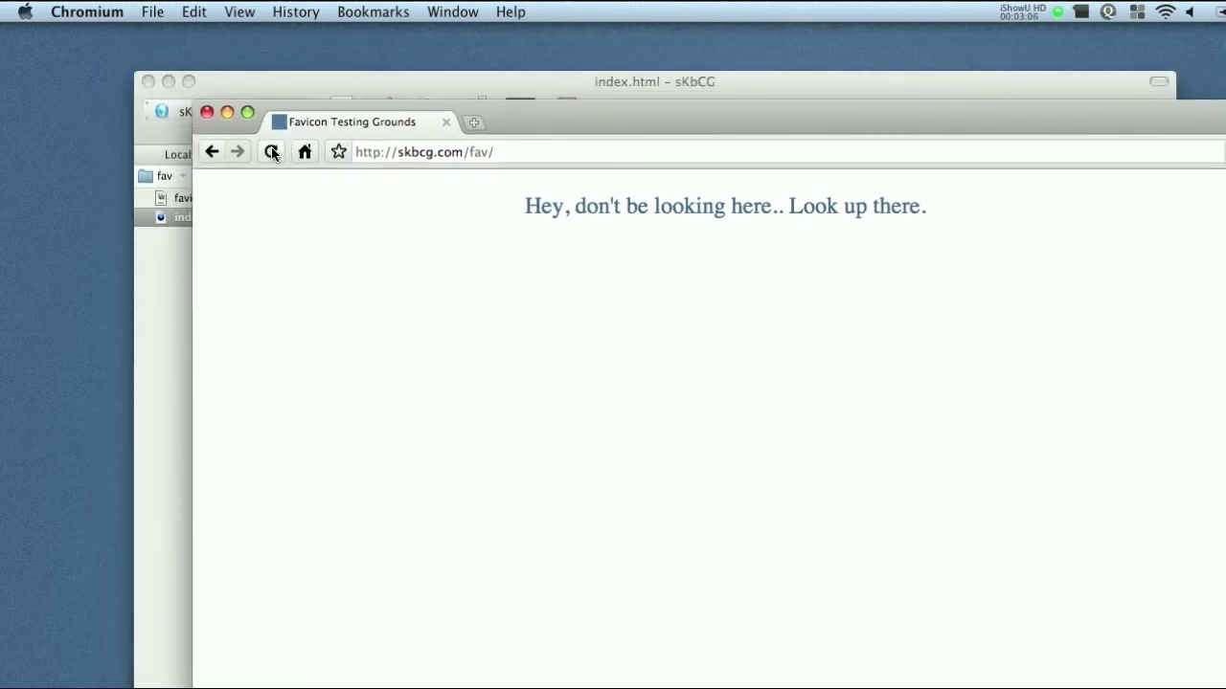
{"action": "left_click", "coordinate": [272, 153]}
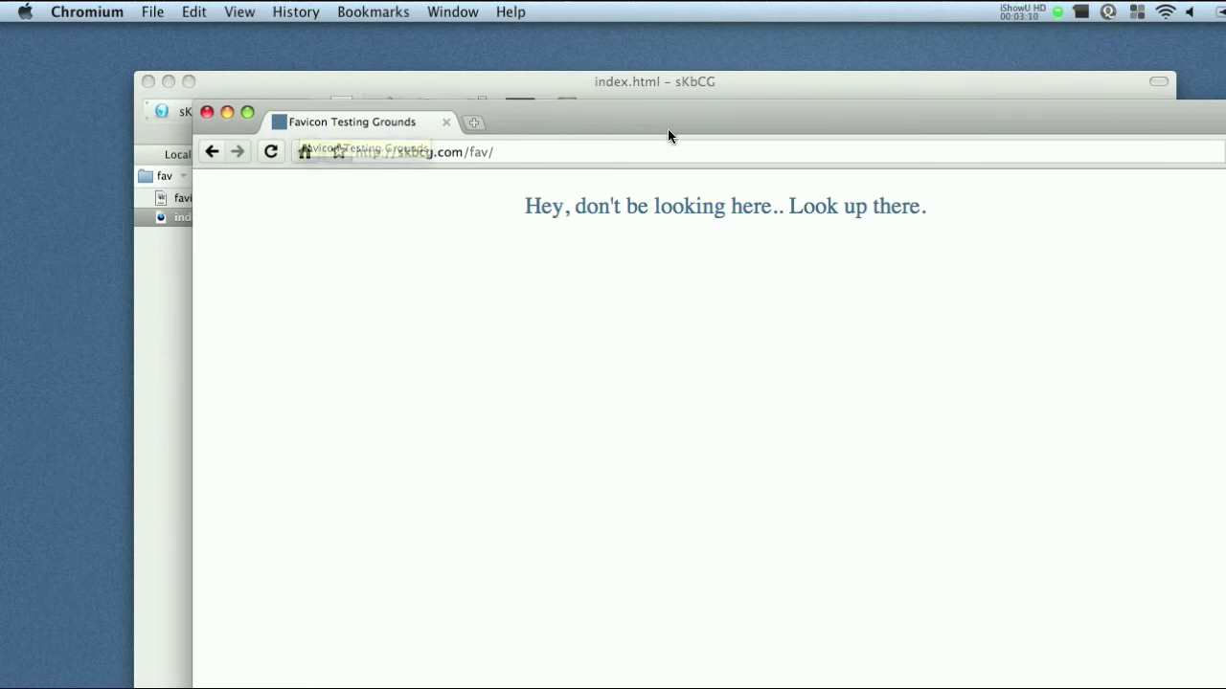
{"action": "left_click_drag", "start_coordinate": [667, 128], "coordinate": [714, 130]}
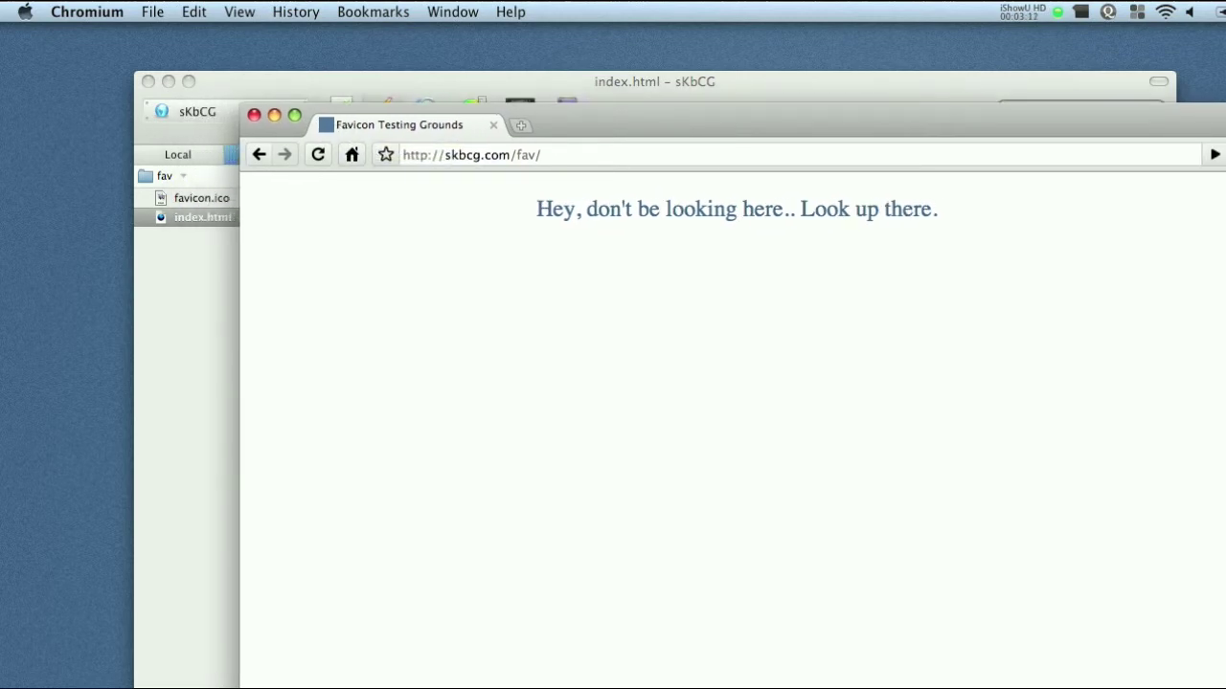
{"action": "left_click_drag", "start_coordinate": [977, 129], "coordinate": [1030, 127]}
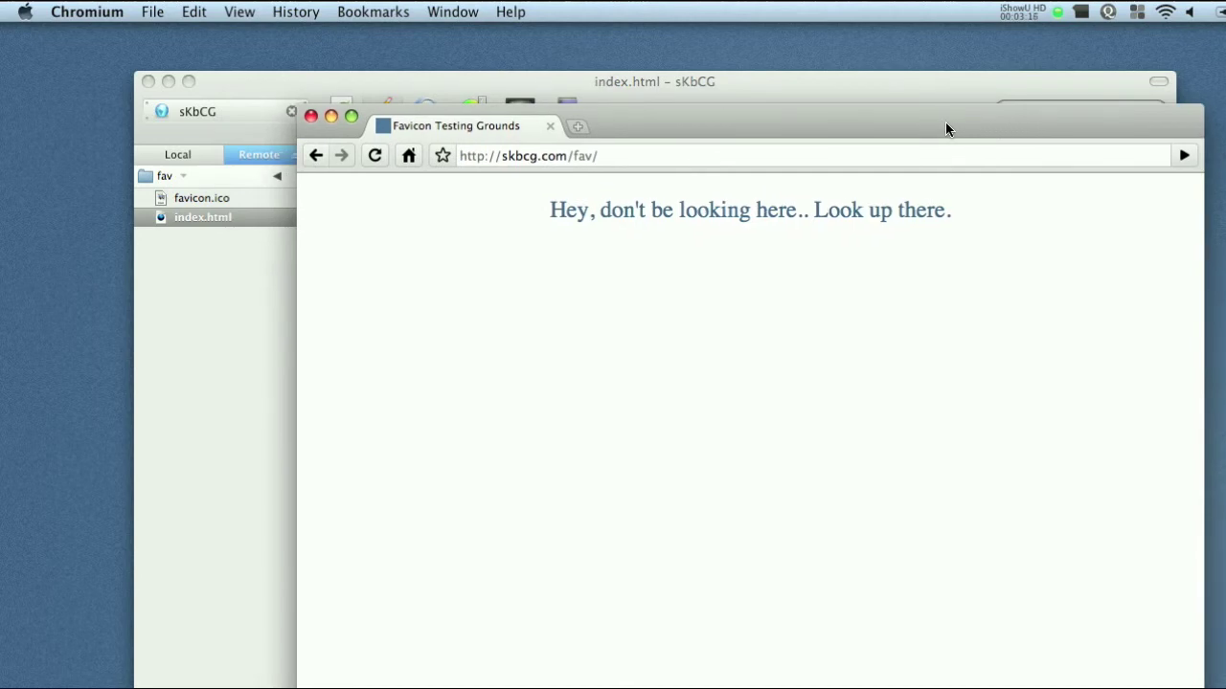
{"action": "left_click_drag", "start_coordinate": [946, 122], "coordinate": [956, 126]}
{"action": "left_click", "coordinate": [387, 160]}
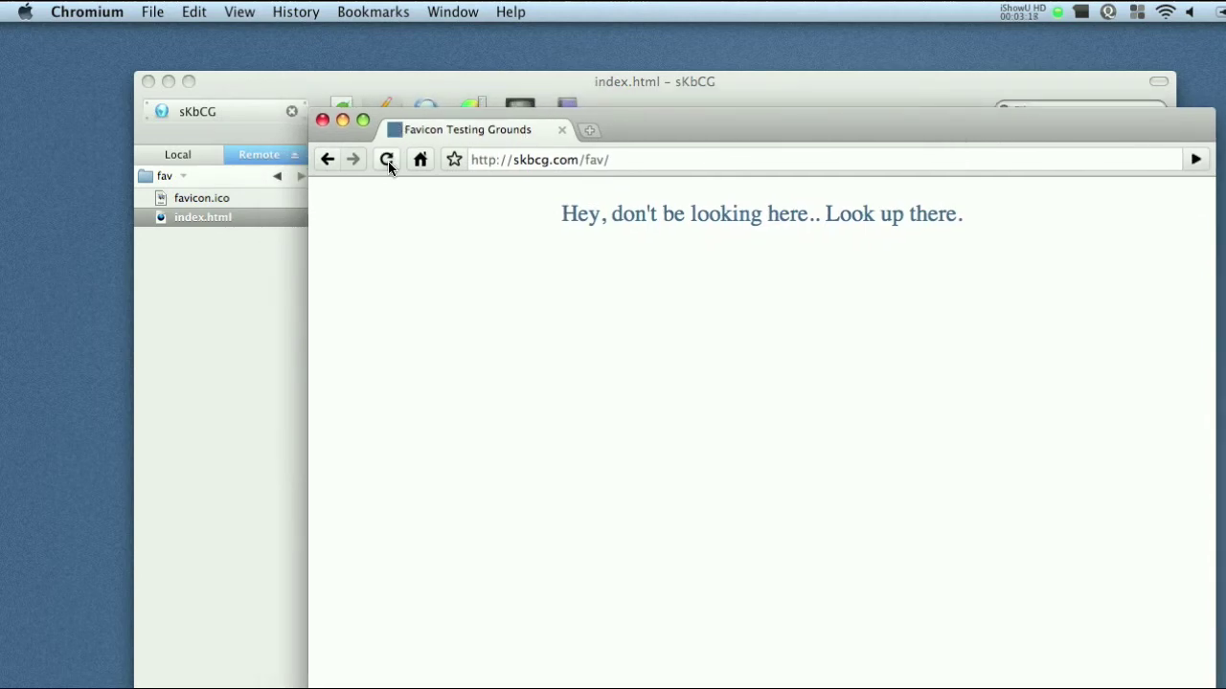